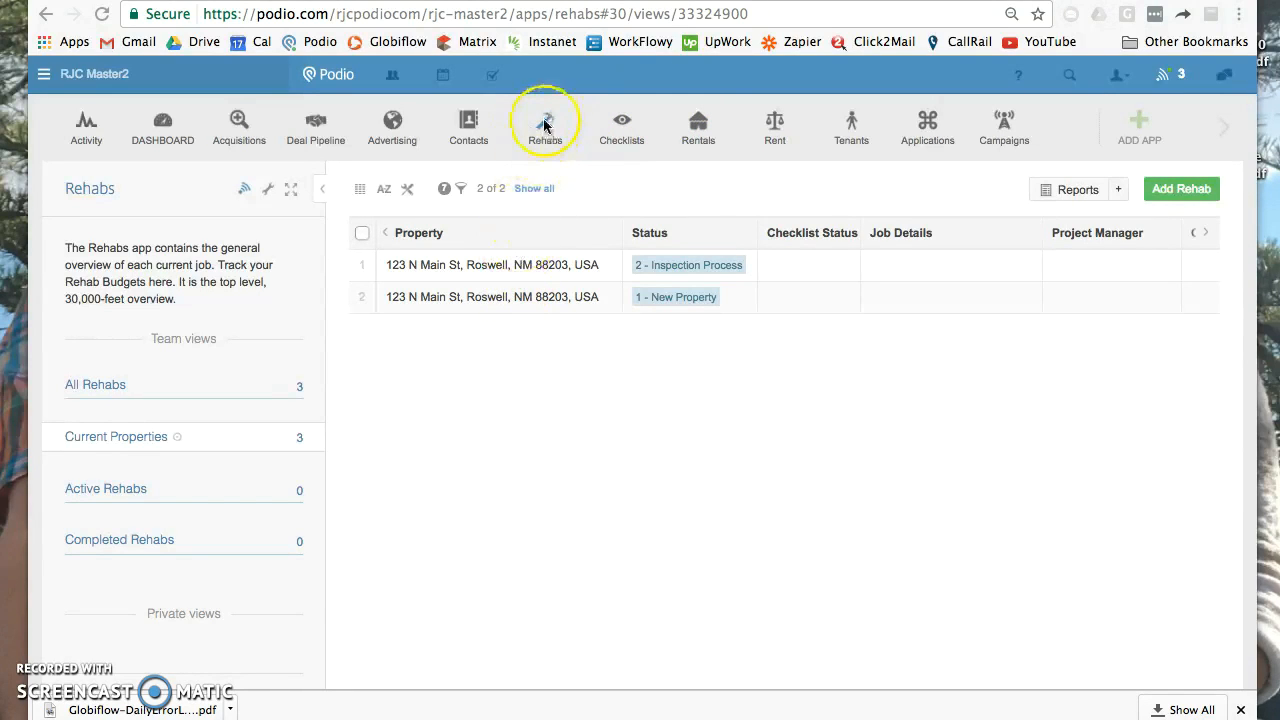
Open the rehab record in the 2 - Inspection Process status and go to its Status field.
{"action": "left_click", "coordinate": [500, 270]}
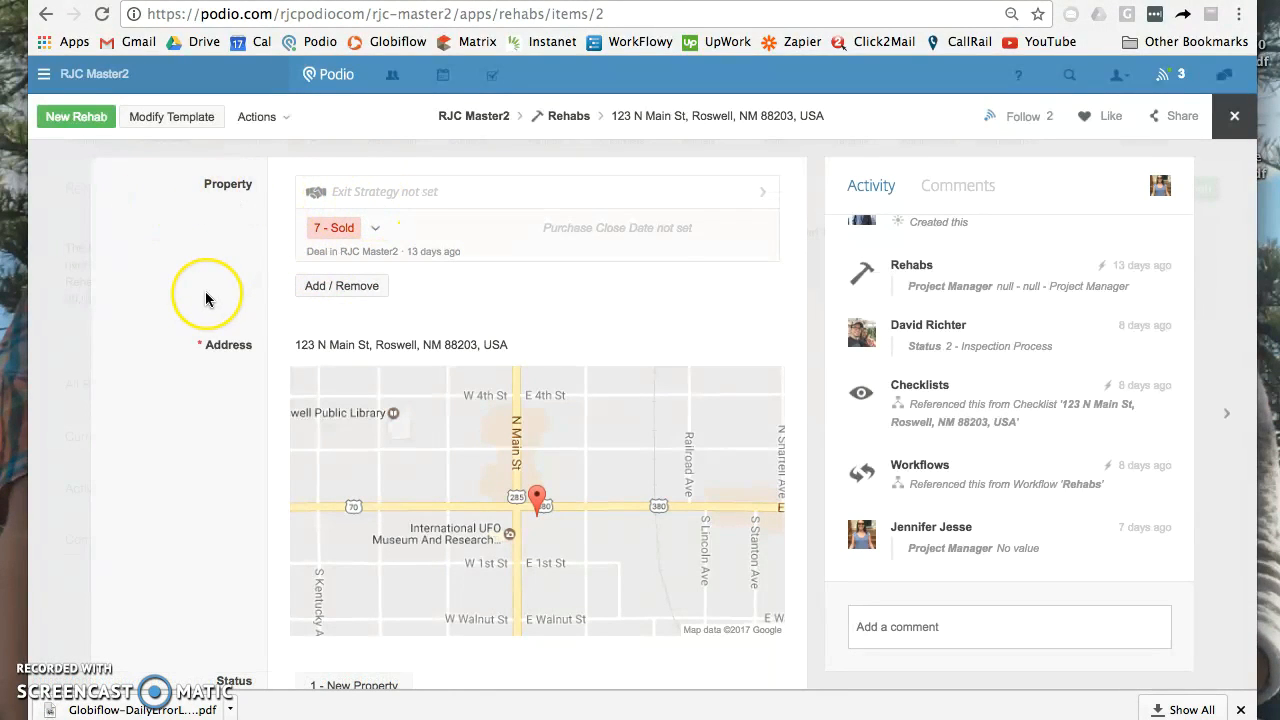
{"action": "scroll", "coordinate": [206, 298], "scroll_direction": "down", "scroll_amount": 6}
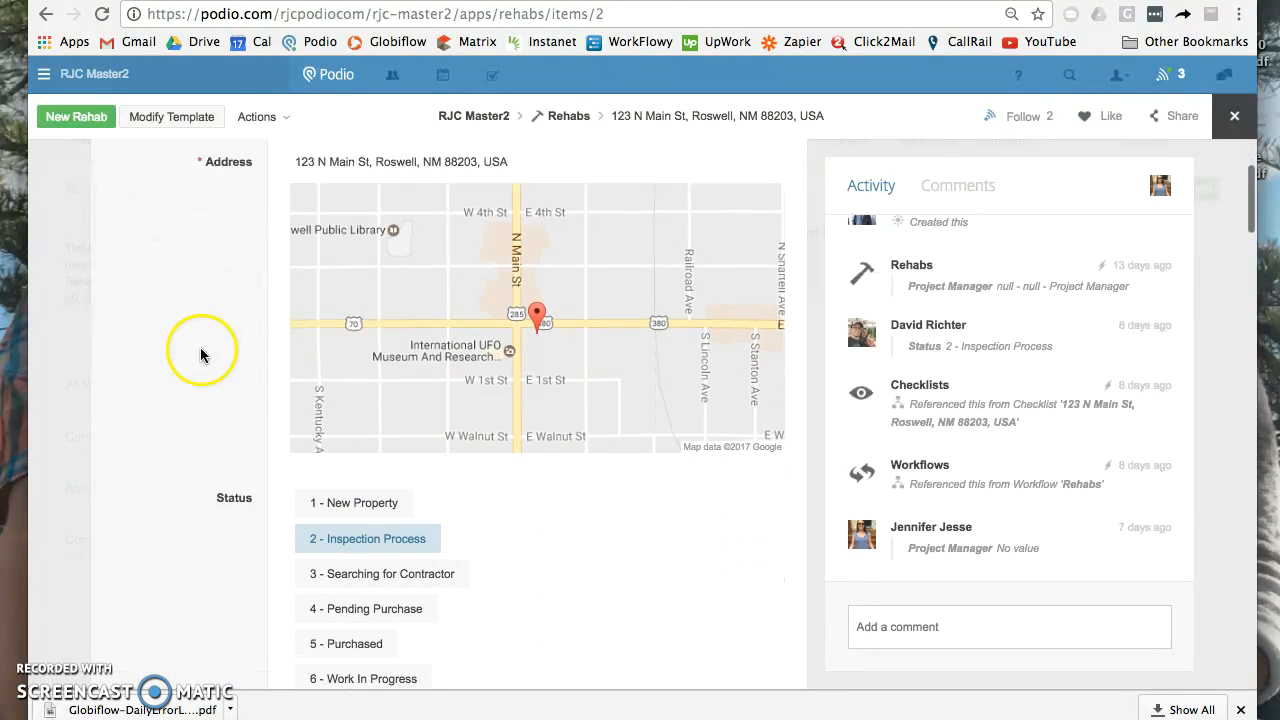
{"action": "scroll", "coordinate": [195, 346], "scroll_direction": "down", "scroll_amount": 1}
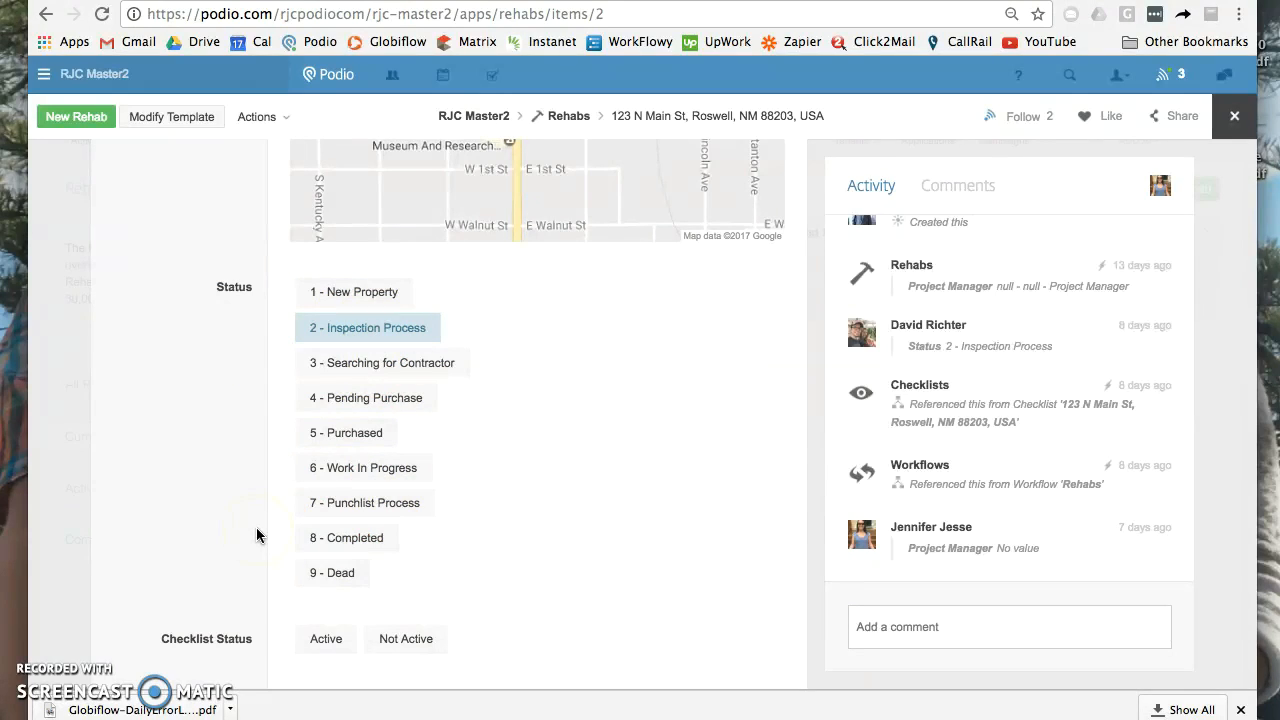
Examine the Status options of the rehab record, from 1 - New Property through 9 - Dead.
{"action": "left_click", "coordinate": [345, 300]}
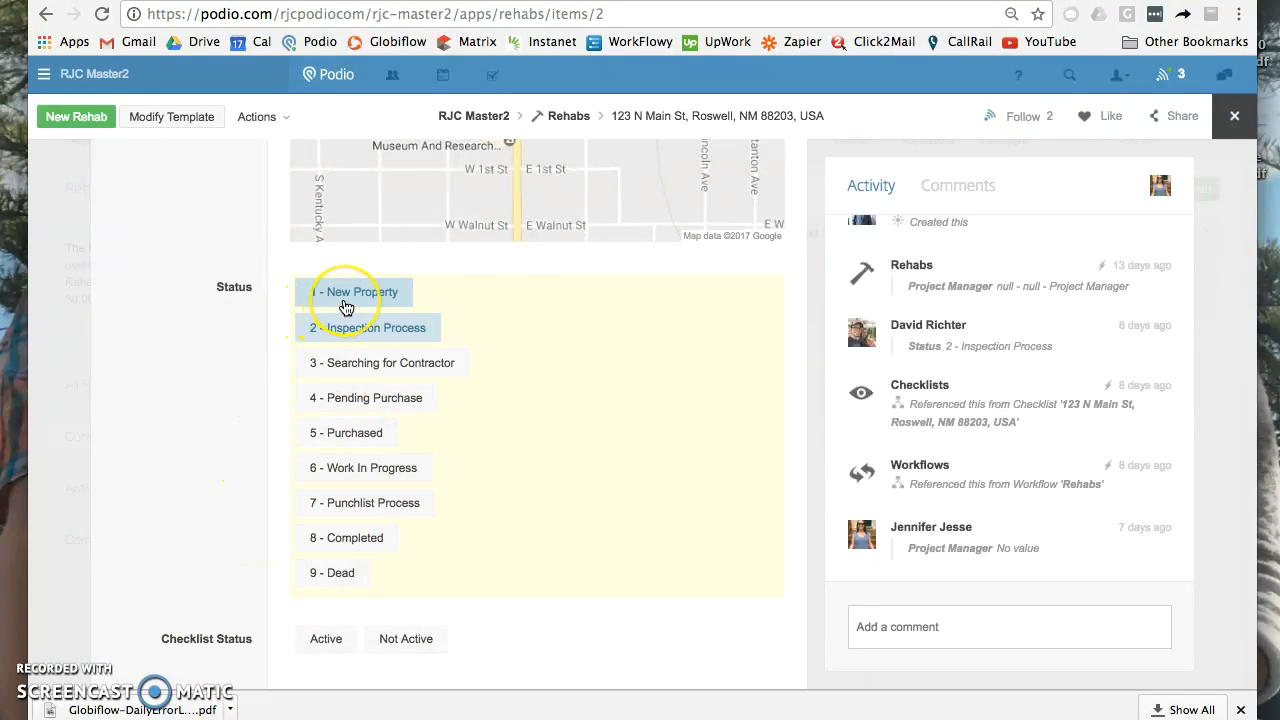
{"action": "left_click", "coordinate": [296, 298]}
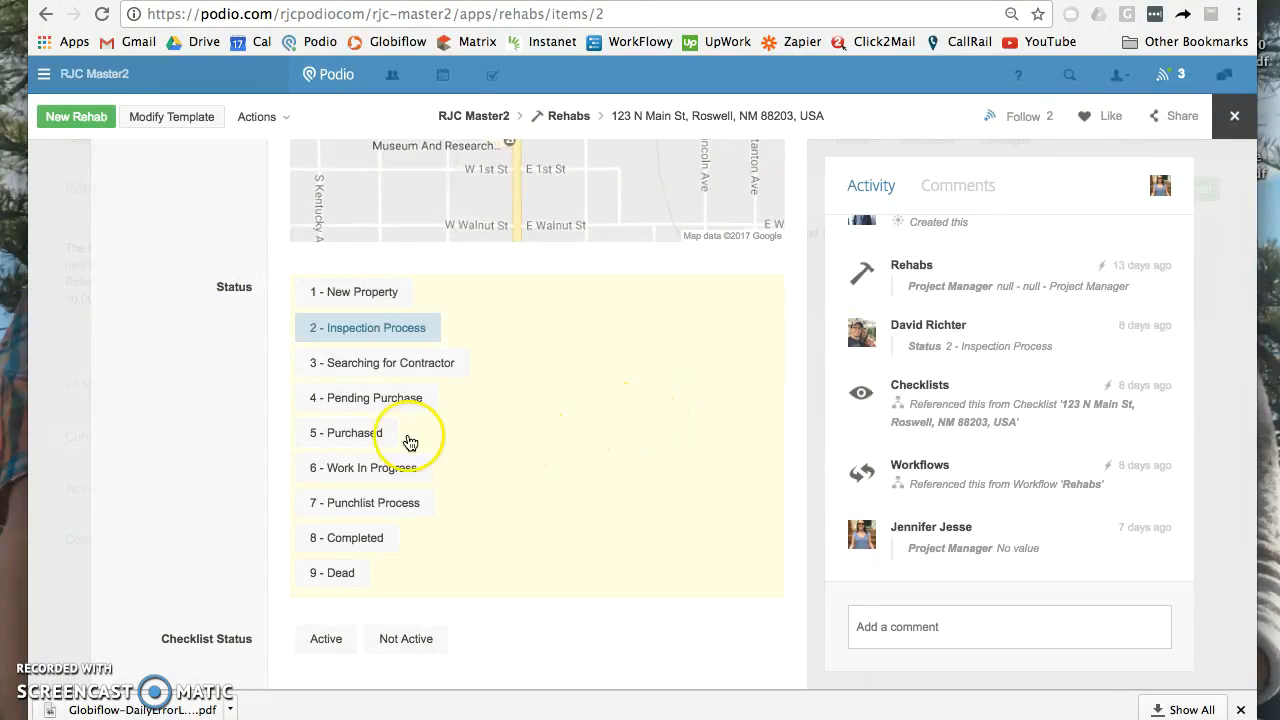
{"action": "left_click", "coordinate": [352, 340]}
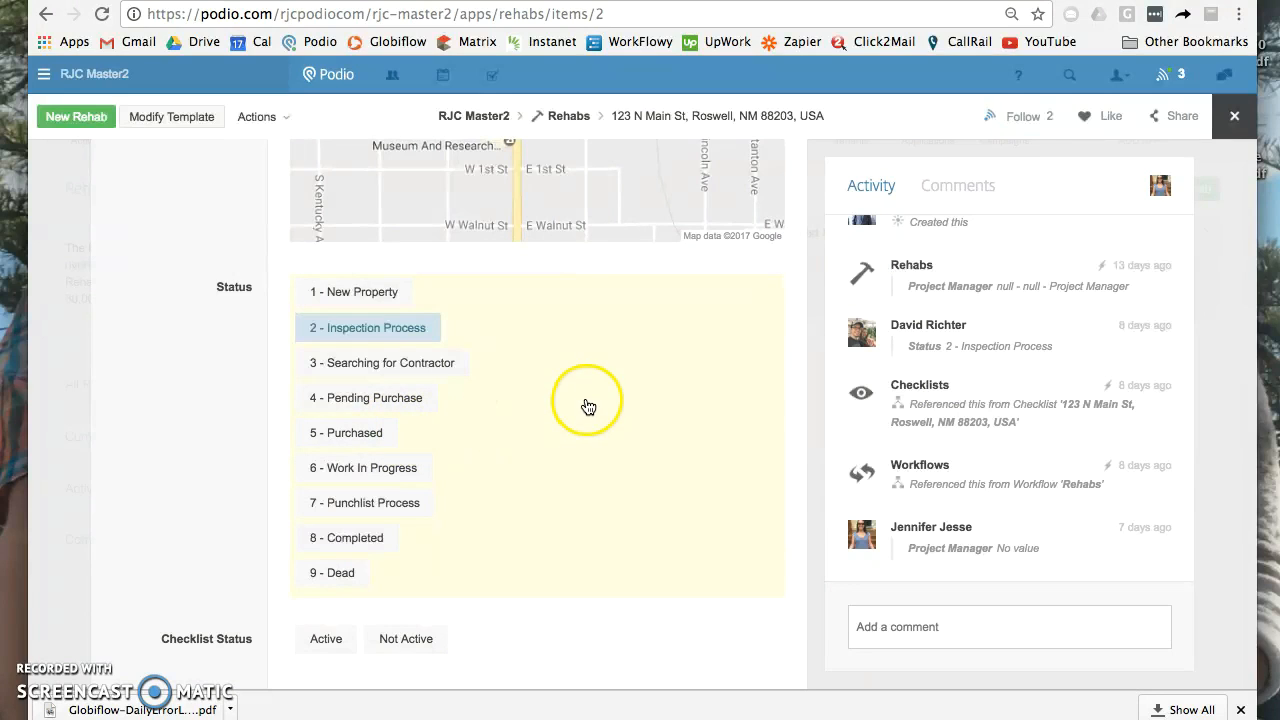
{"action": "left_click", "coordinate": [418, 473]}
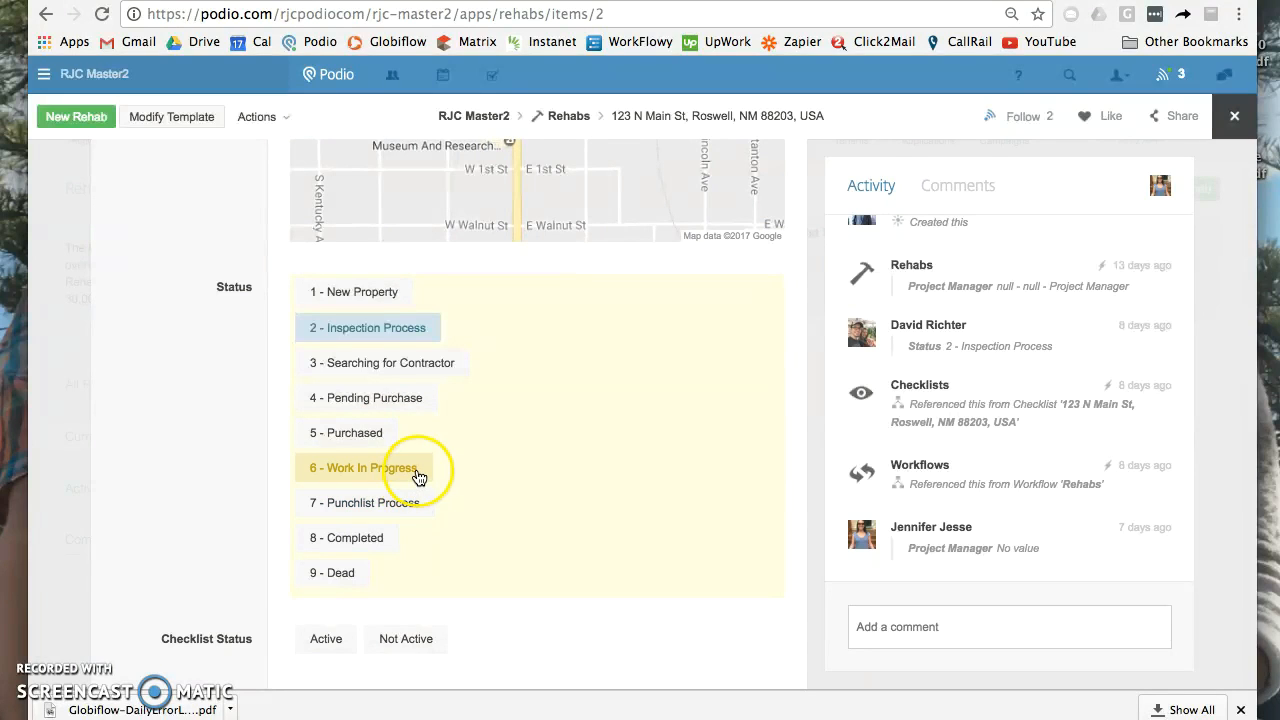
{"action": "left_click", "coordinate": [185, 511]}
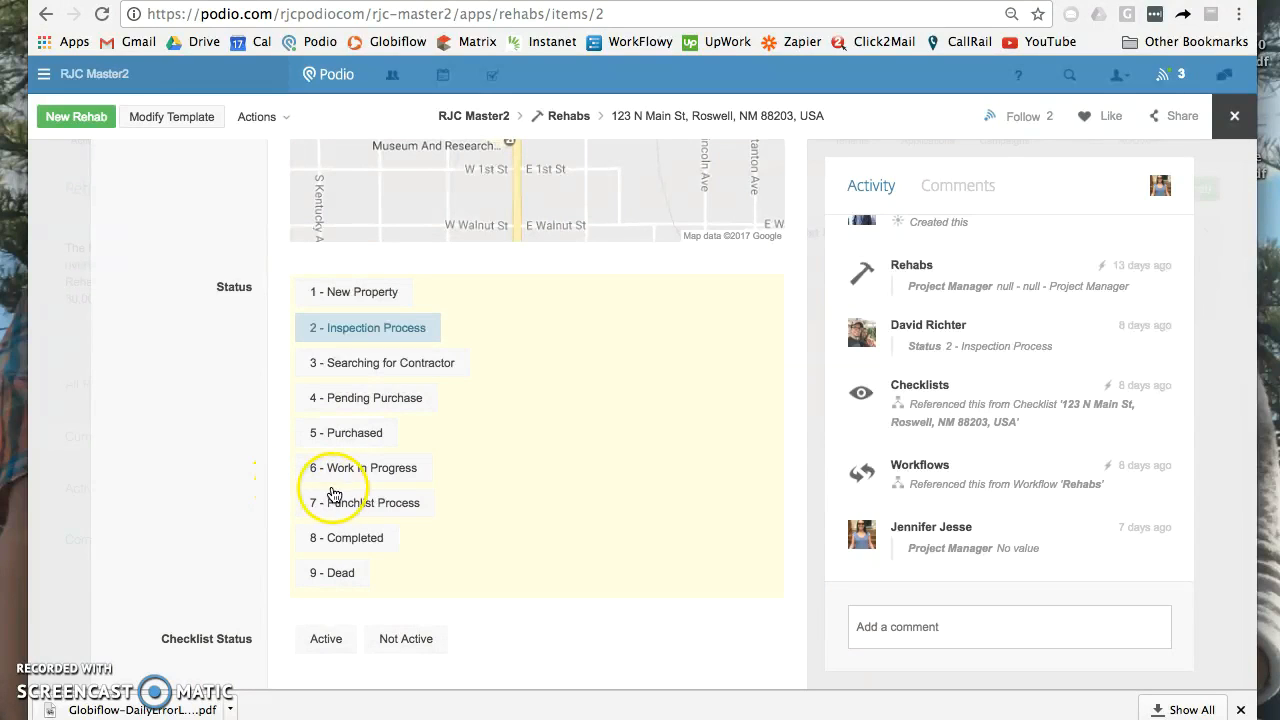
{"action": "left_click", "coordinate": [362, 507]}
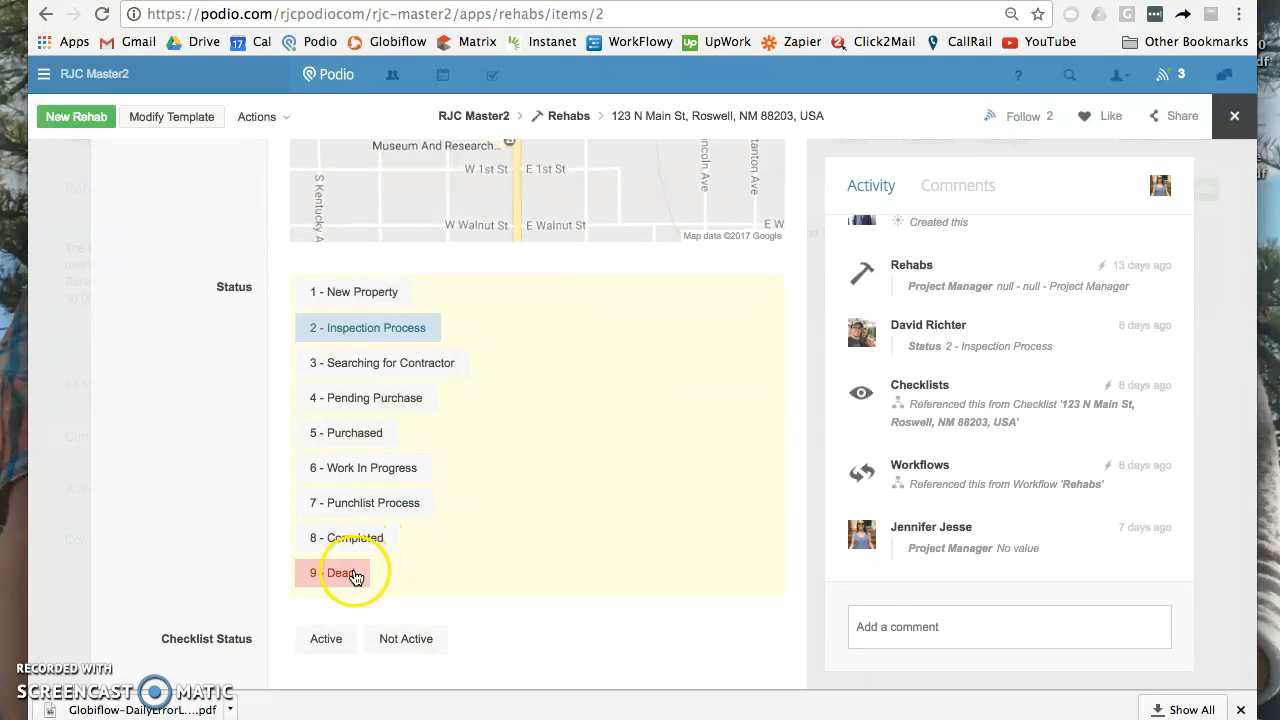
Open the Job Details field's text editor and leave it without entering anything.
{"action": "scroll", "coordinate": [614, 600], "scroll_direction": "down", "scroll_amount": 3}
{"action": "scroll", "coordinate": [616, 604], "scroll_direction": "down", "scroll_amount": 3}
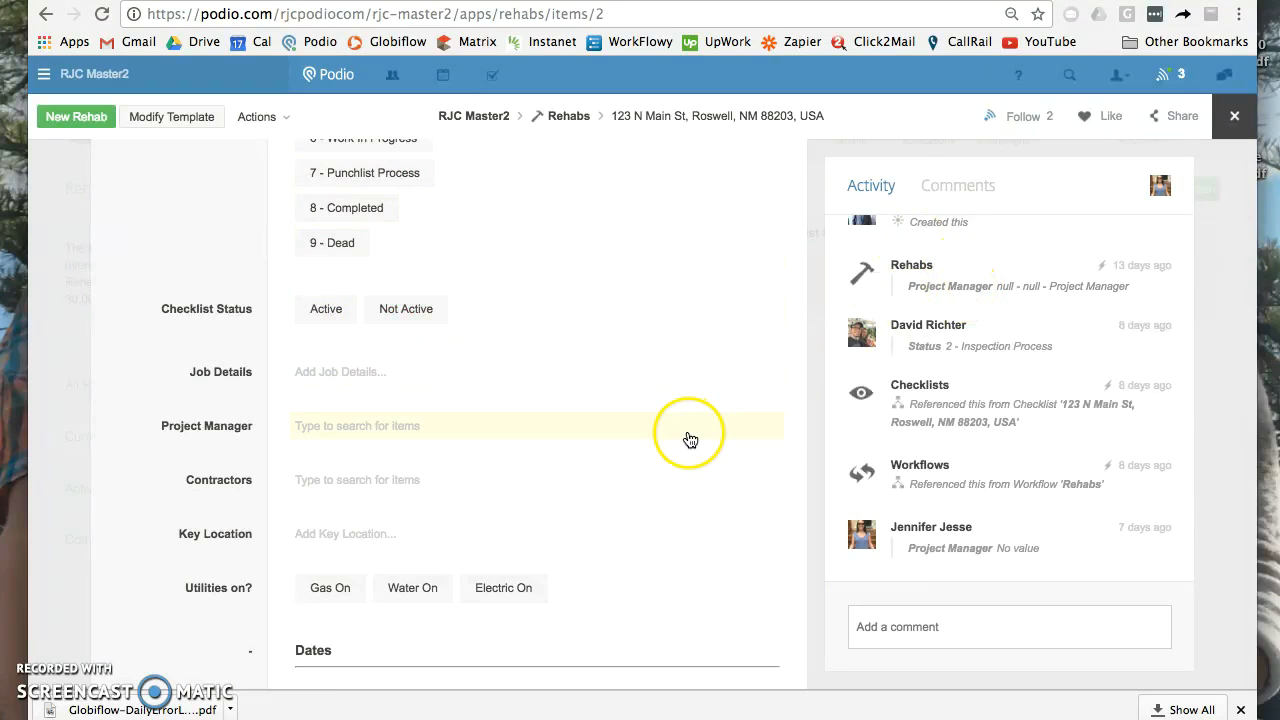
{"action": "scroll", "coordinate": [591, 482], "scroll_direction": "down", "scroll_amount": 1}
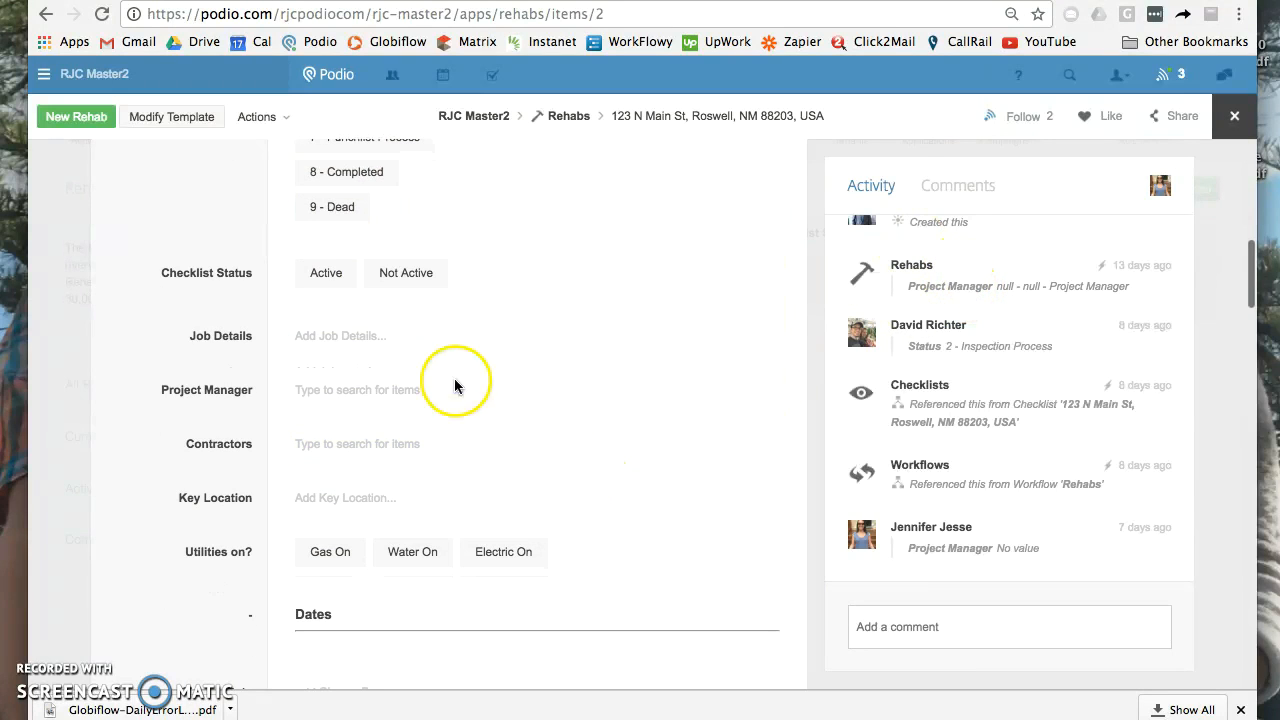
{"action": "left_click", "coordinate": [372, 340]}
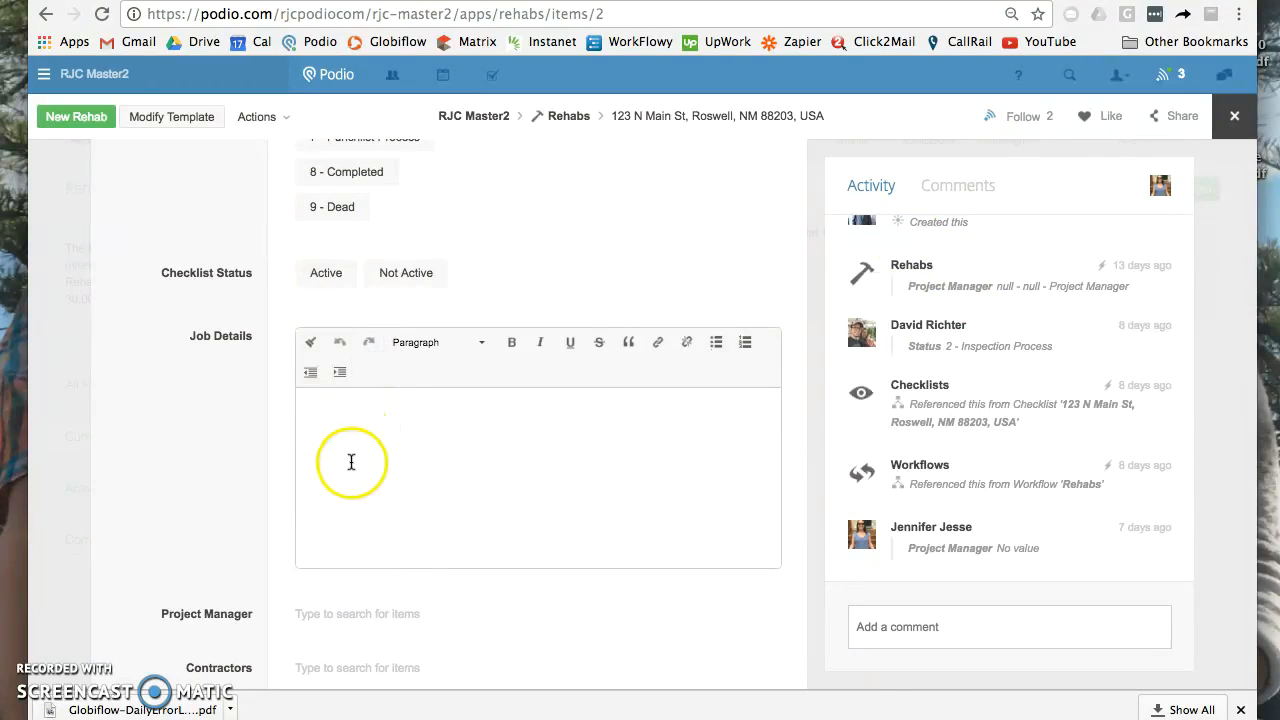
{"action": "left_click", "coordinate": [155, 483]}
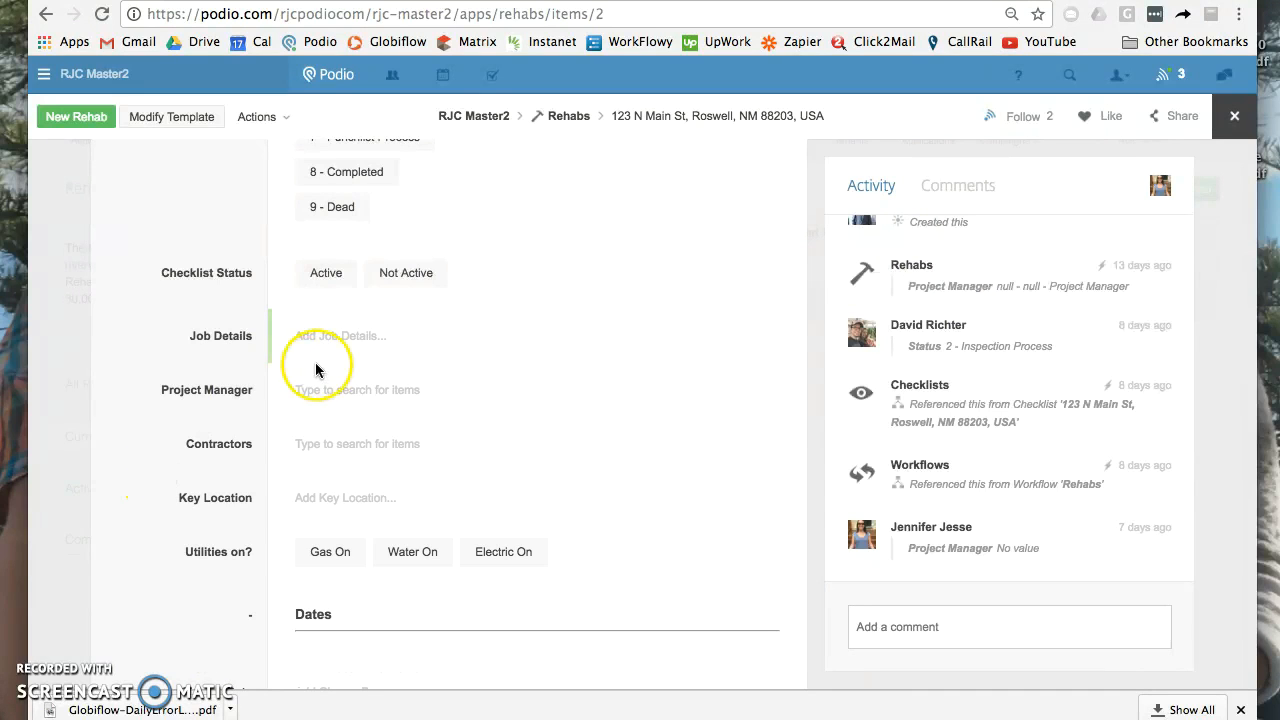
Assign the null - Rehab Manager employee role as the rehab's Project Manager.
{"action": "left_click", "coordinate": [379, 390]}
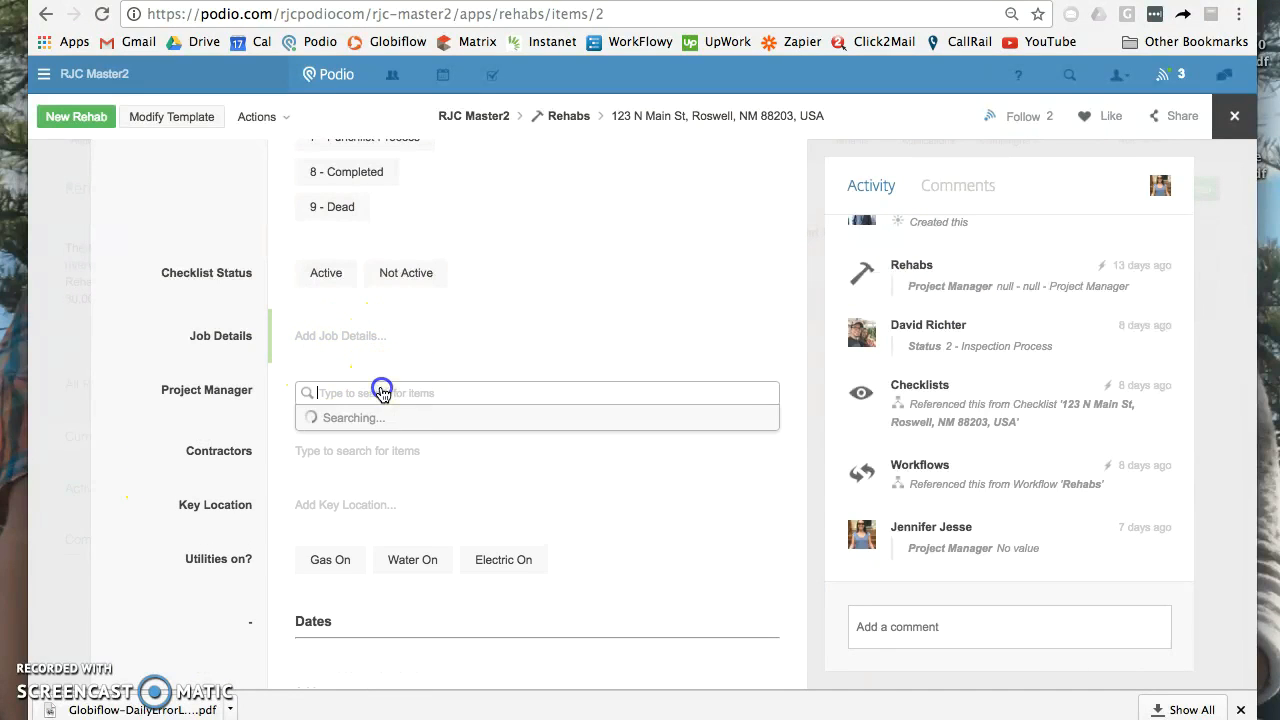
{"action": "left_click", "coordinate": [434, 540]}
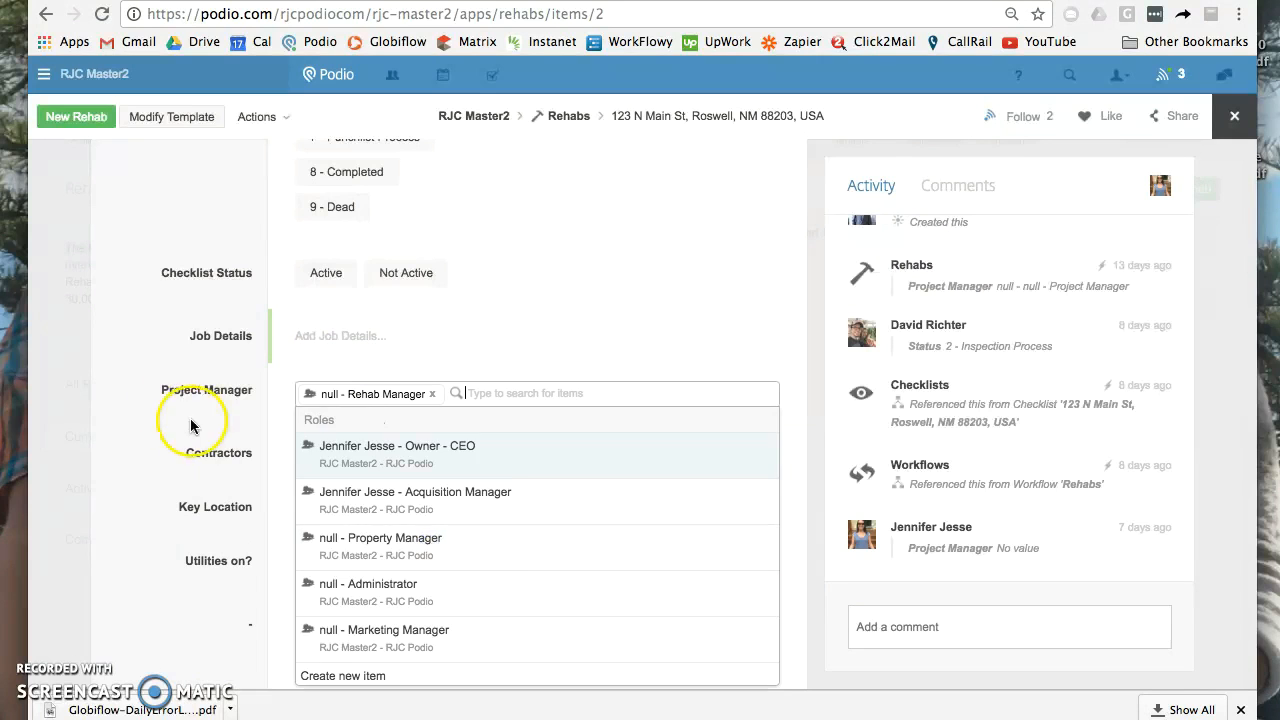
{"action": "left_click", "coordinate": [163, 403]}
Display the contacts available for the Contractors field and leave it without choosing one.
{"action": "scroll", "coordinate": [209, 491], "scroll_direction": "down", "scroll_amount": 2}
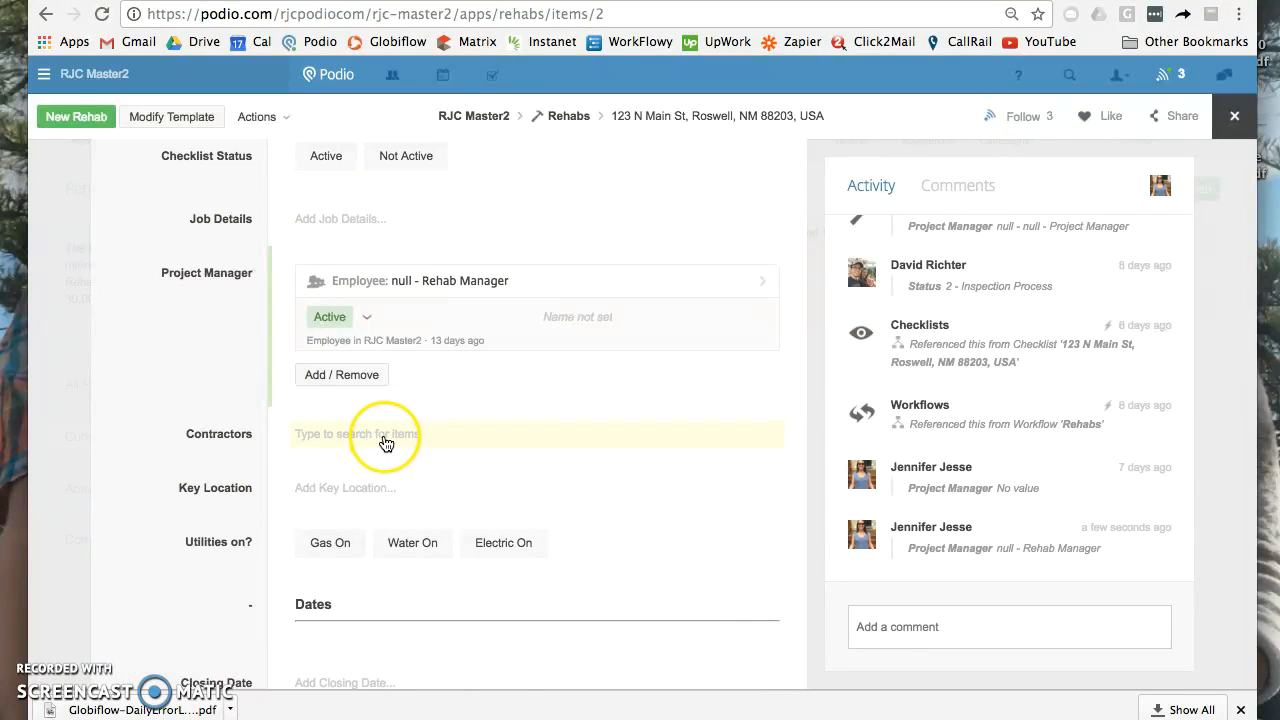
{"action": "left_click", "coordinate": [374, 439]}
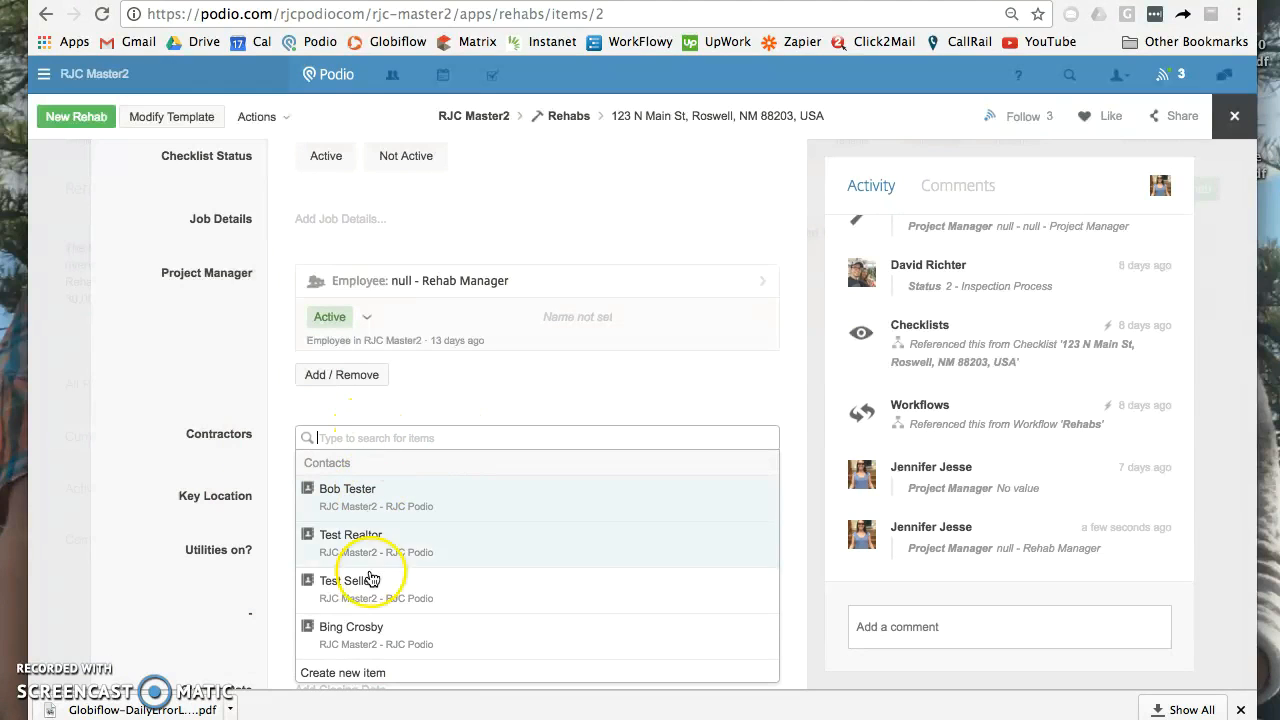
{"action": "left_click", "coordinate": [187, 432]}
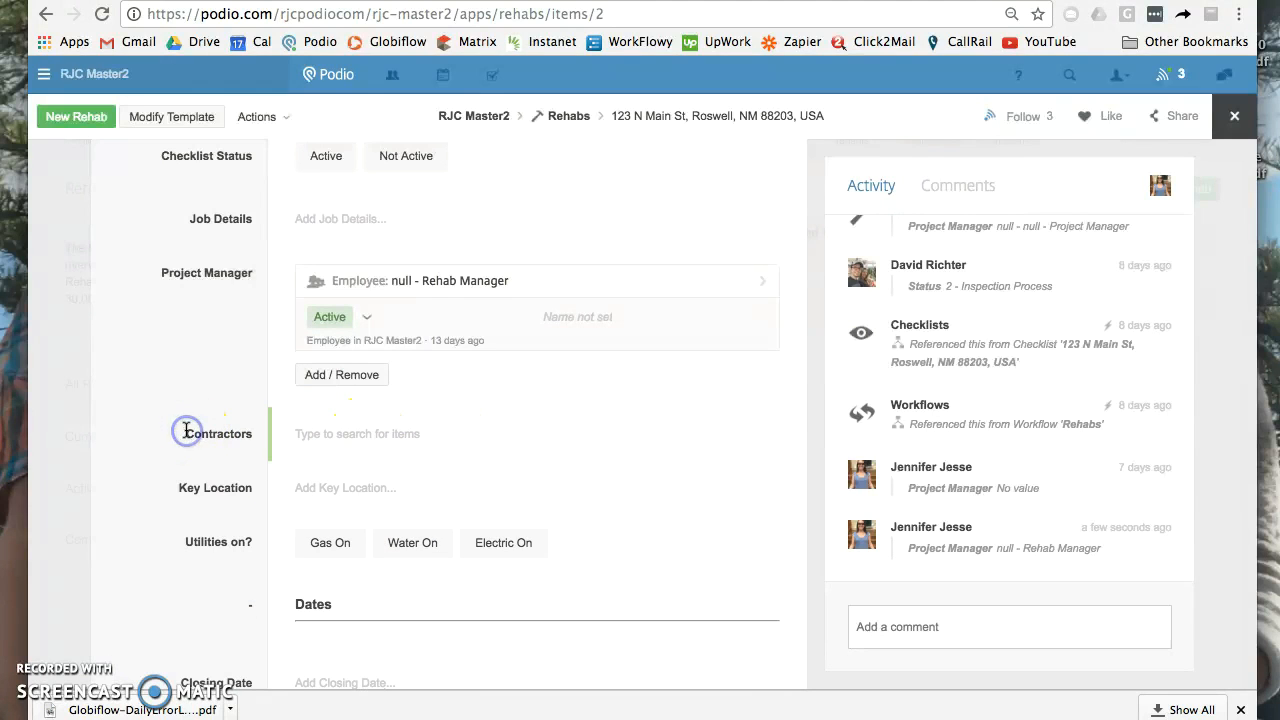
Examine the Key Location, Utilities on?, Dates and Checklist Notes fields of the rehab record.
{"action": "scroll", "coordinate": [192, 443], "scroll_direction": "down", "scroll_amount": 2}
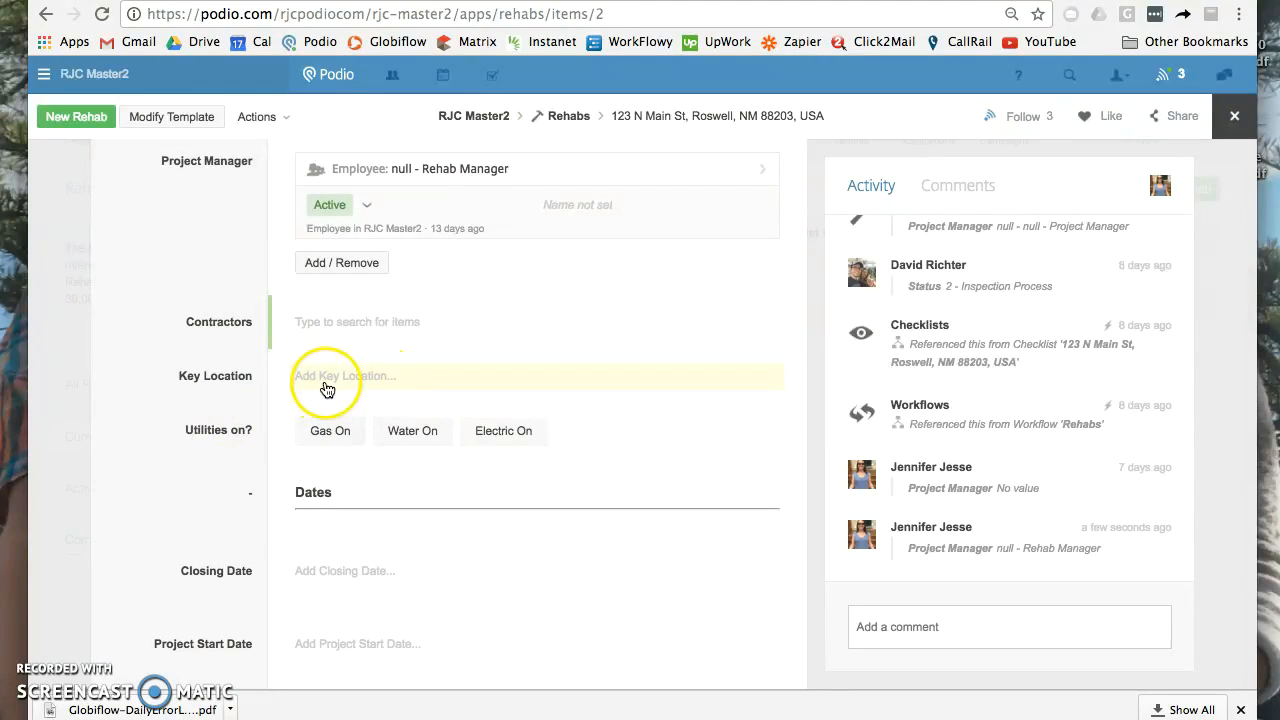
{"action": "scroll", "coordinate": [208, 466], "scroll_direction": "down", "scroll_amount": 2}
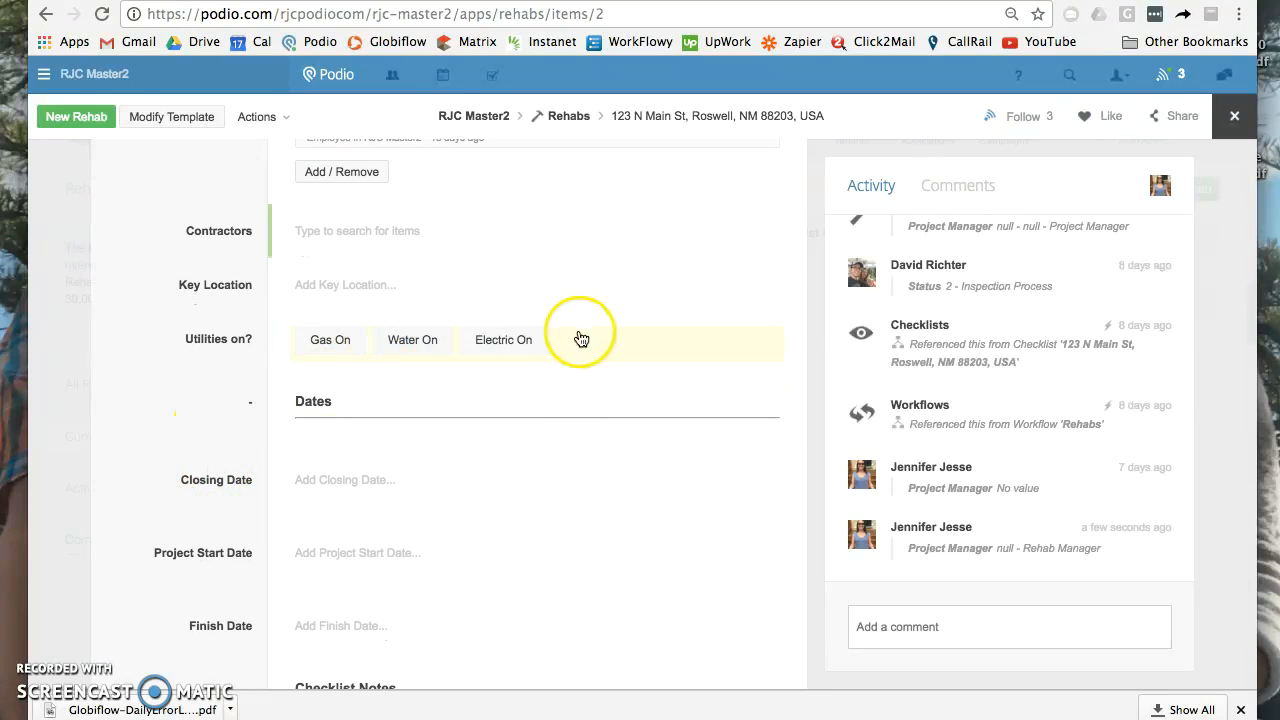
{"action": "scroll", "coordinate": [196, 376], "scroll_direction": "down", "scroll_amount": 1}
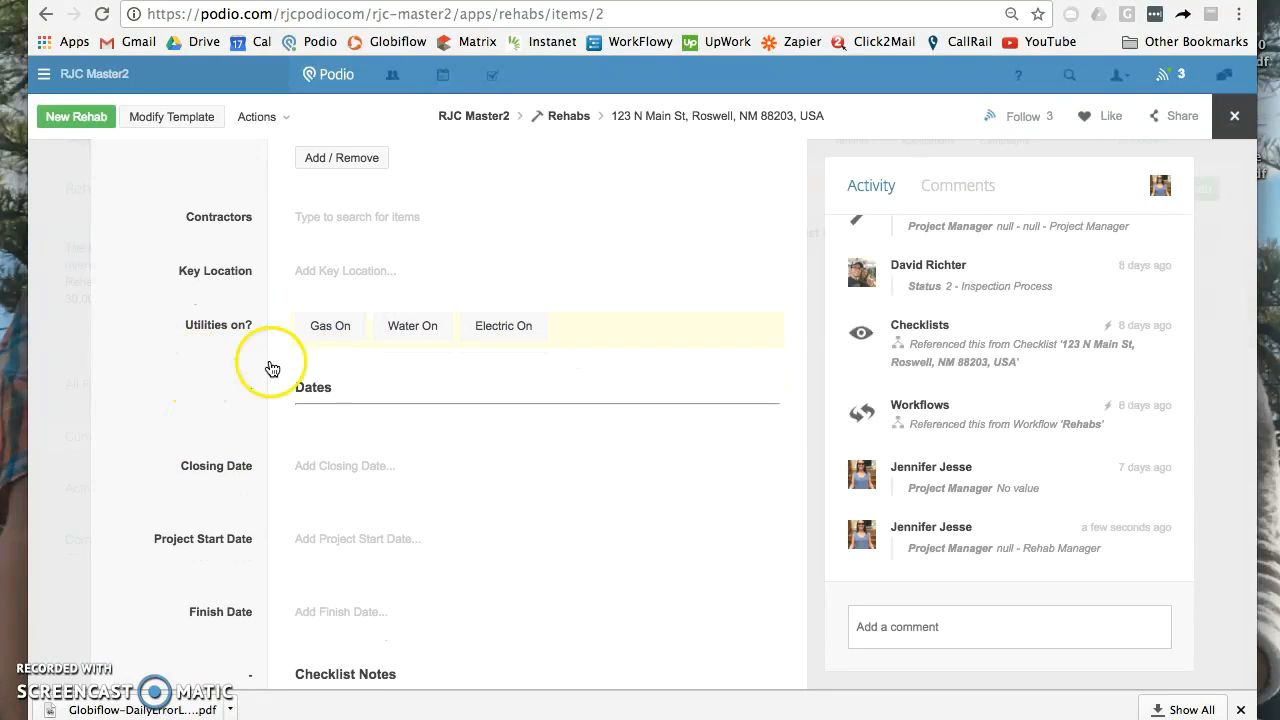
{"action": "scroll", "coordinate": [190, 422], "scroll_direction": "down", "scroll_amount": 3}
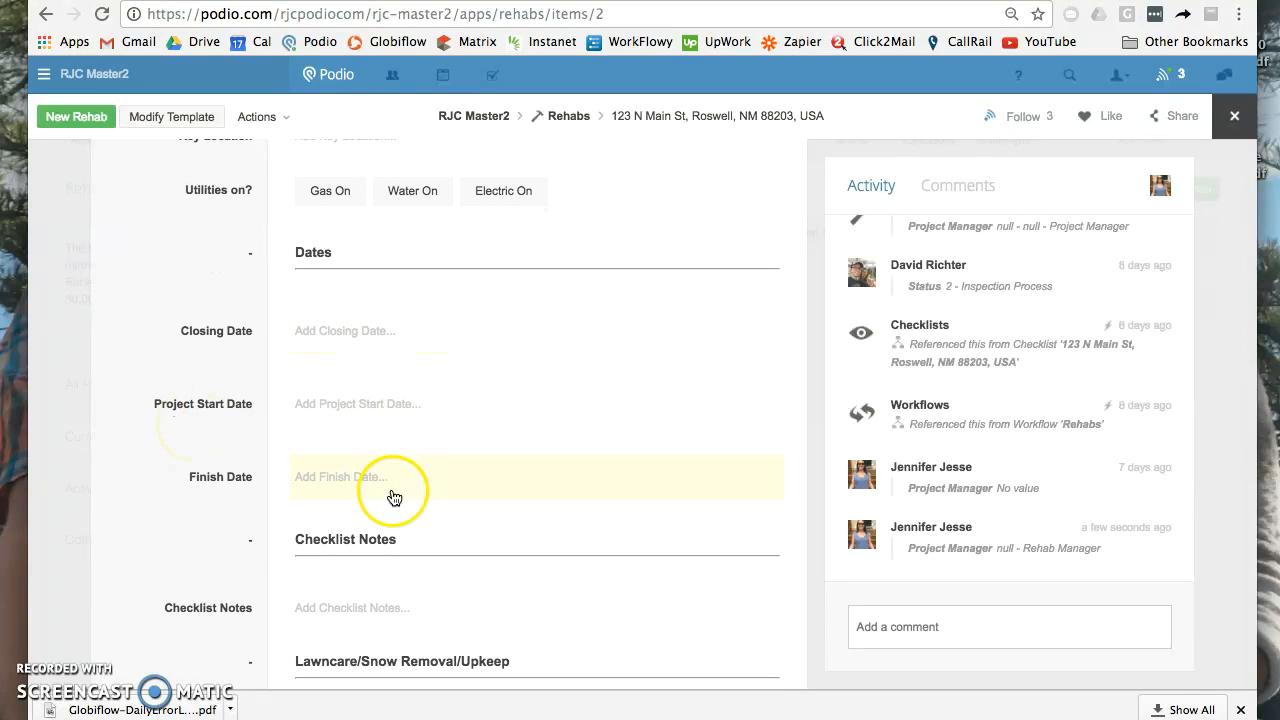
{"action": "scroll", "coordinate": [240, 529], "scroll_direction": "down", "scroll_amount": 1}
{"action": "scroll", "coordinate": [240, 529], "scroll_direction": "down", "scroll_amount": 4}
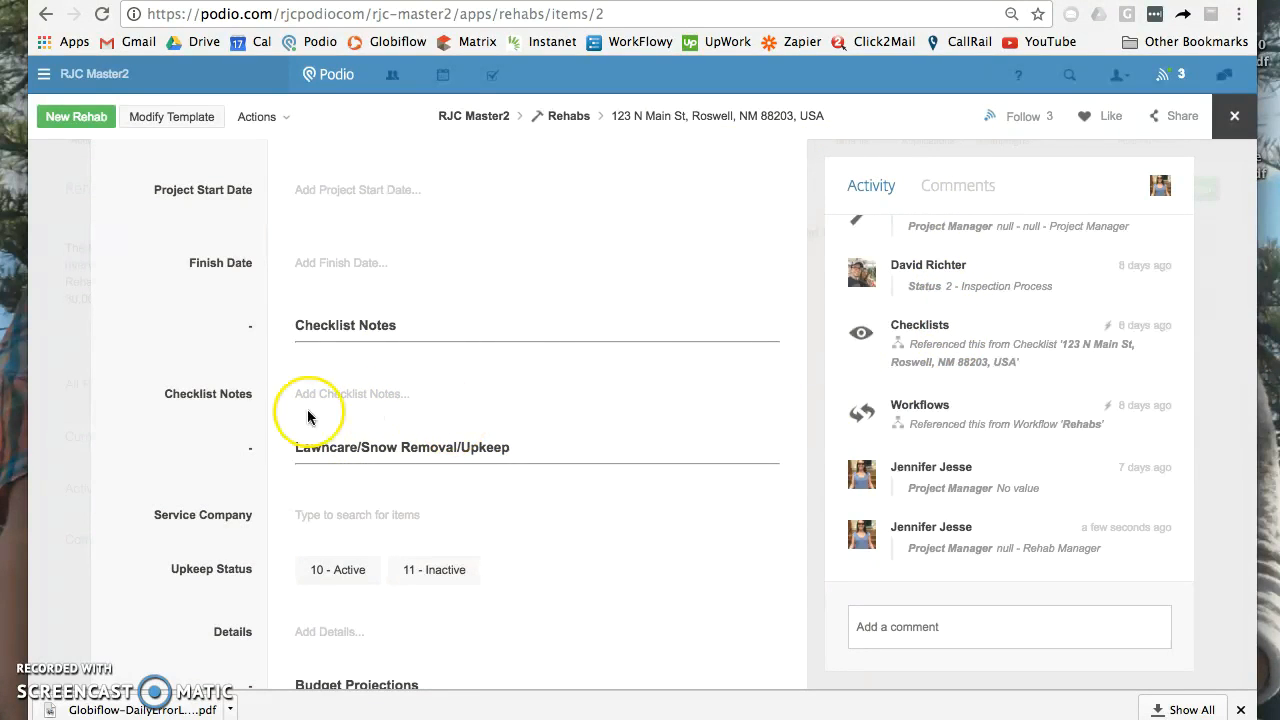
Display the contacts available for the Service Company field in the Lawncare/Snow Removal/Upkeep section without choosing one.
{"action": "scroll", "coordinate": [266, 423], "scroll_direction": "down", "scroll_amount": 4}
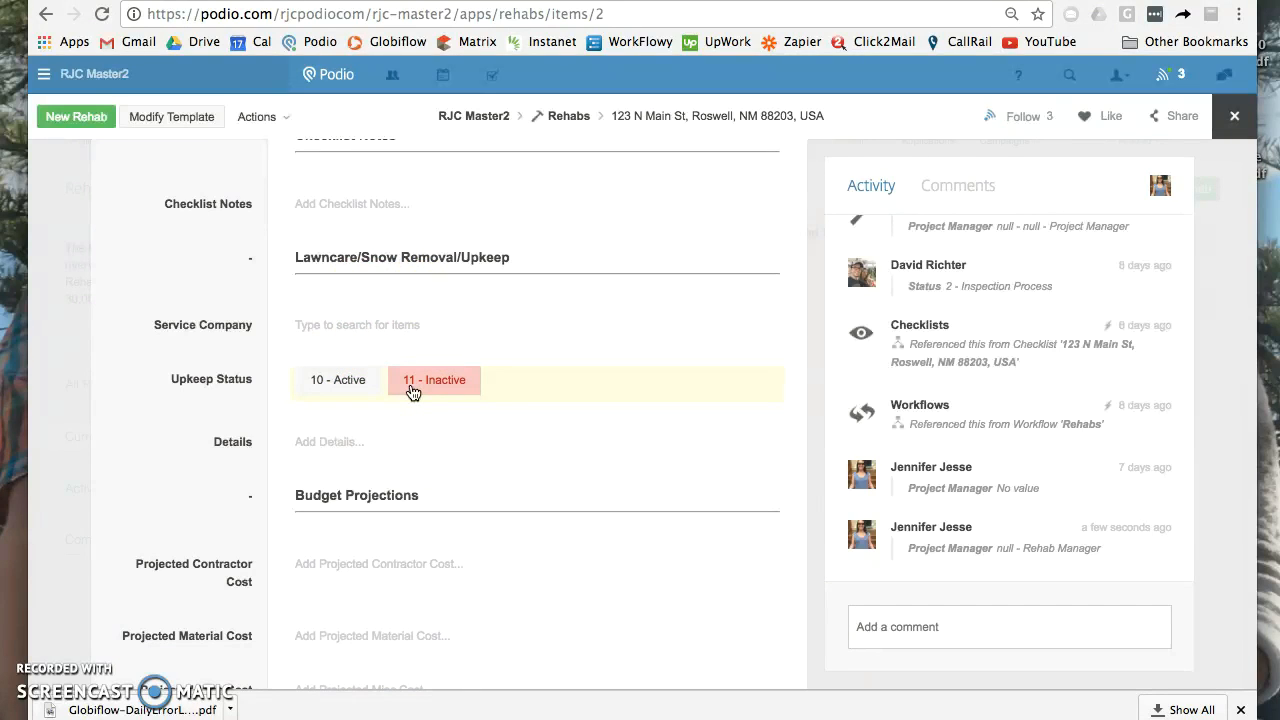
{"action": "left_click", "coordinate": [371, 340]}
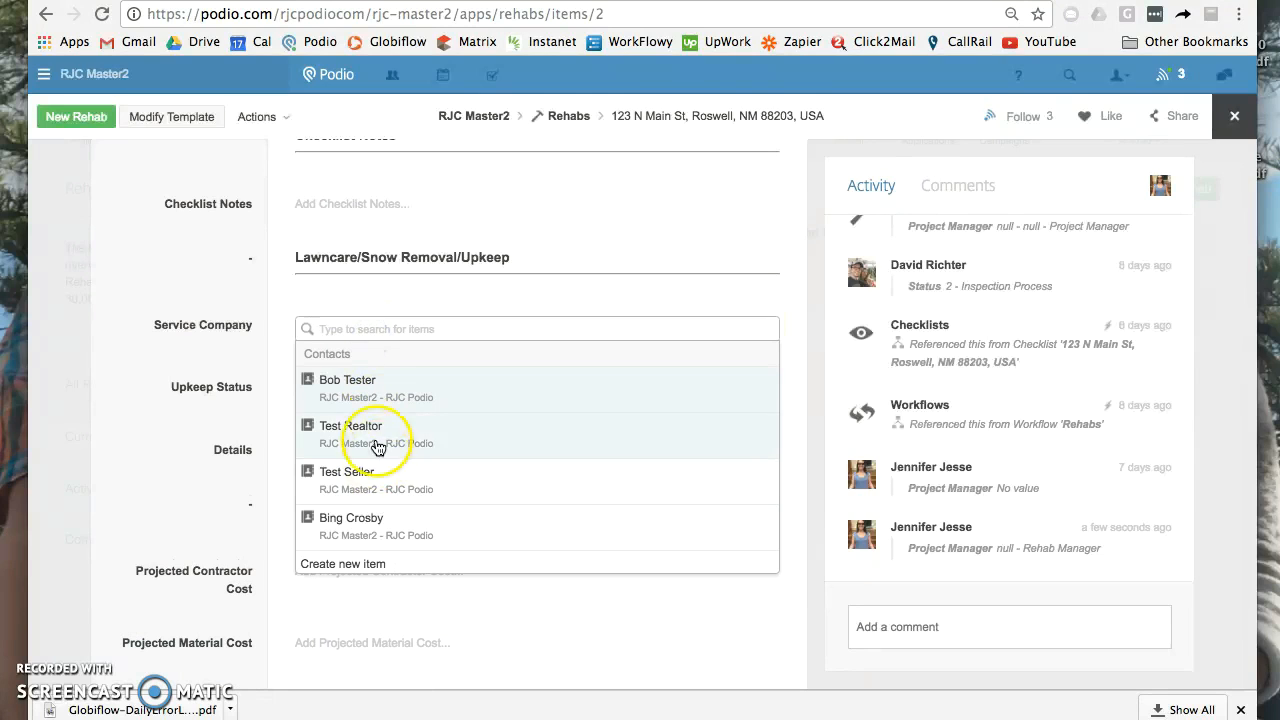
{"action": "left_click", "coordinate": [232, 385]}
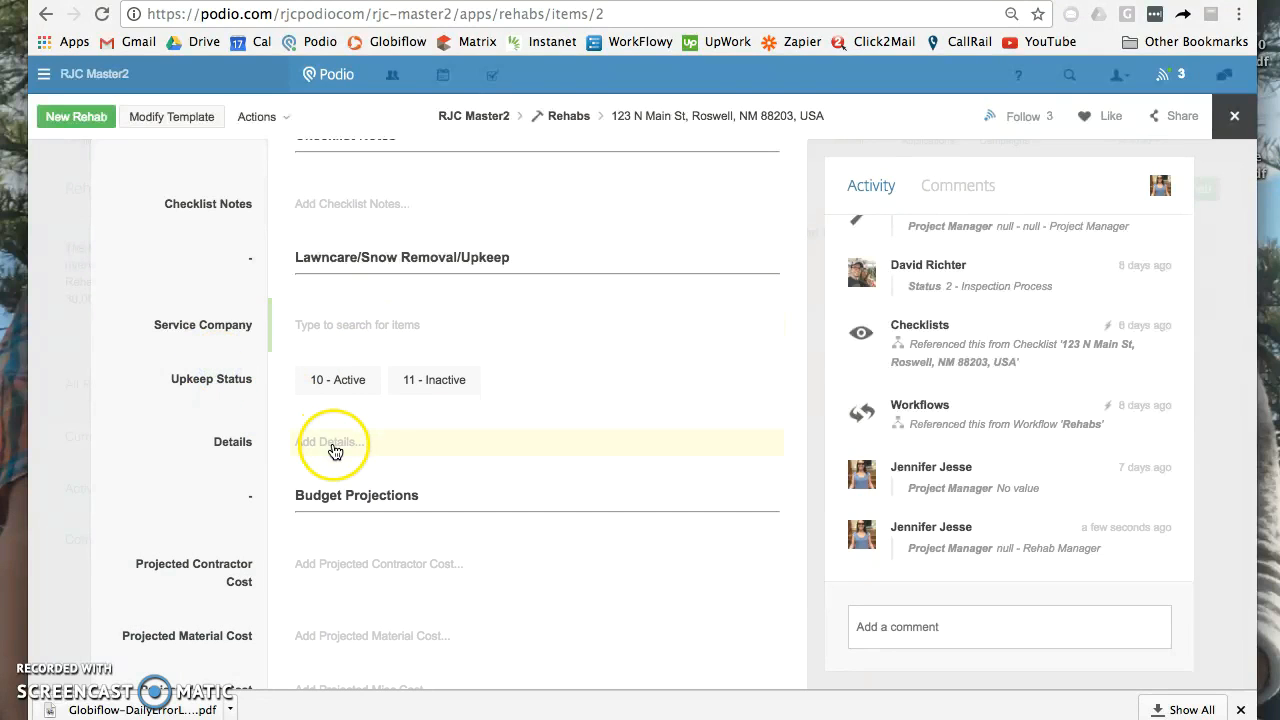
Try the 10 - Active and 11 - Inactive options of Upkeep Status and clear the selection.
{"action": "left_click", "coordinate": [336, 384]}
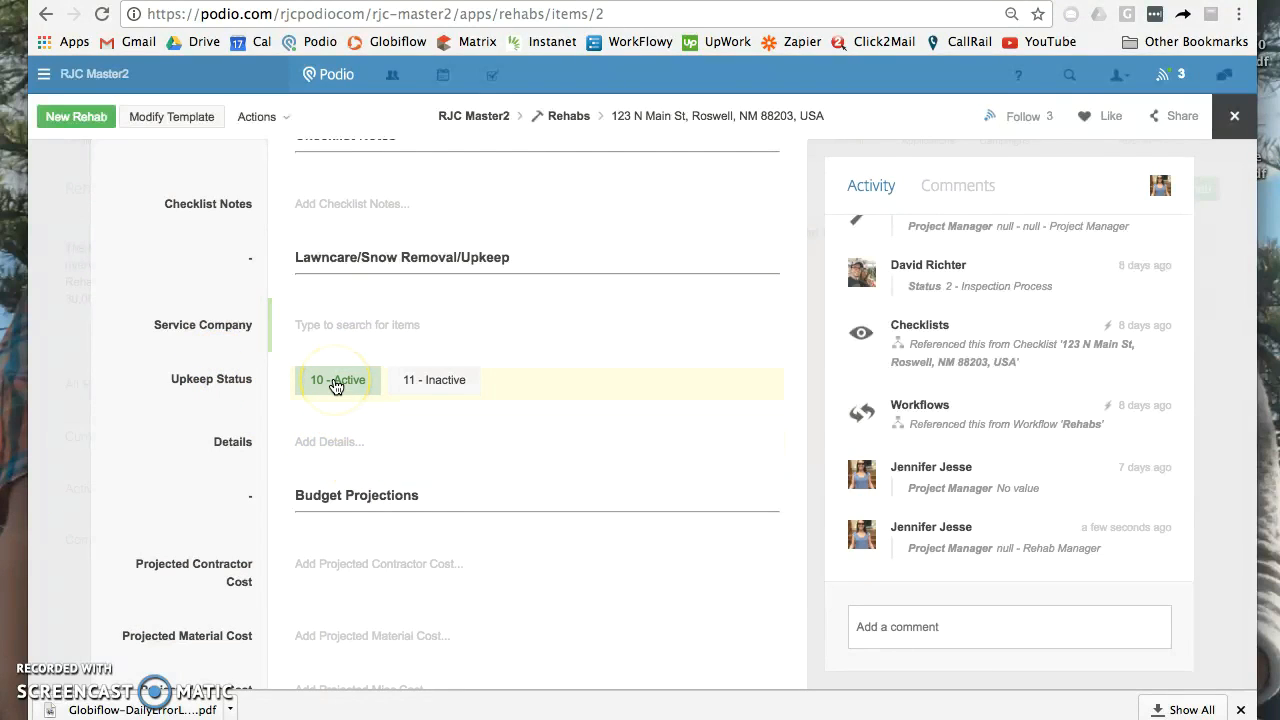
{"action": "left_click", "coordinate": [338, 386]}
{"action": "left_click", "coordinate": [432, 388]}
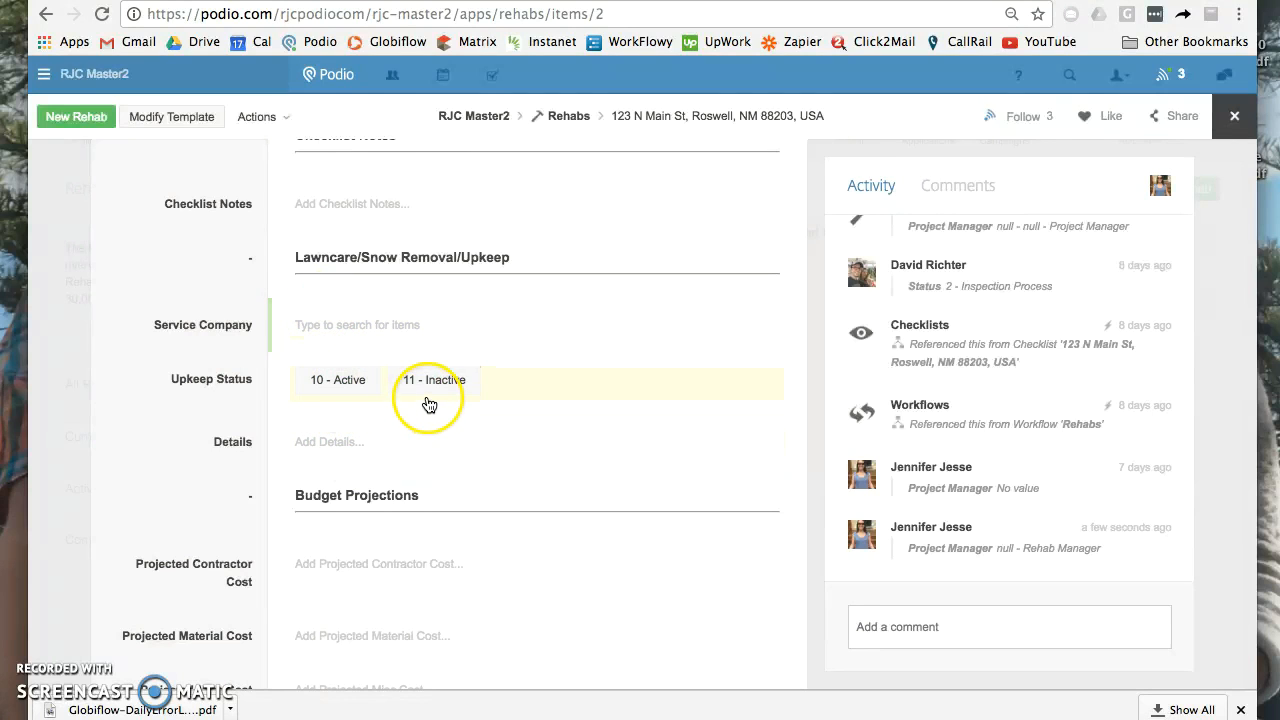
{"action": "left_click", "coordinate": [334, 388]}
{"action": "left_click", "coordinate": [334, 388]}
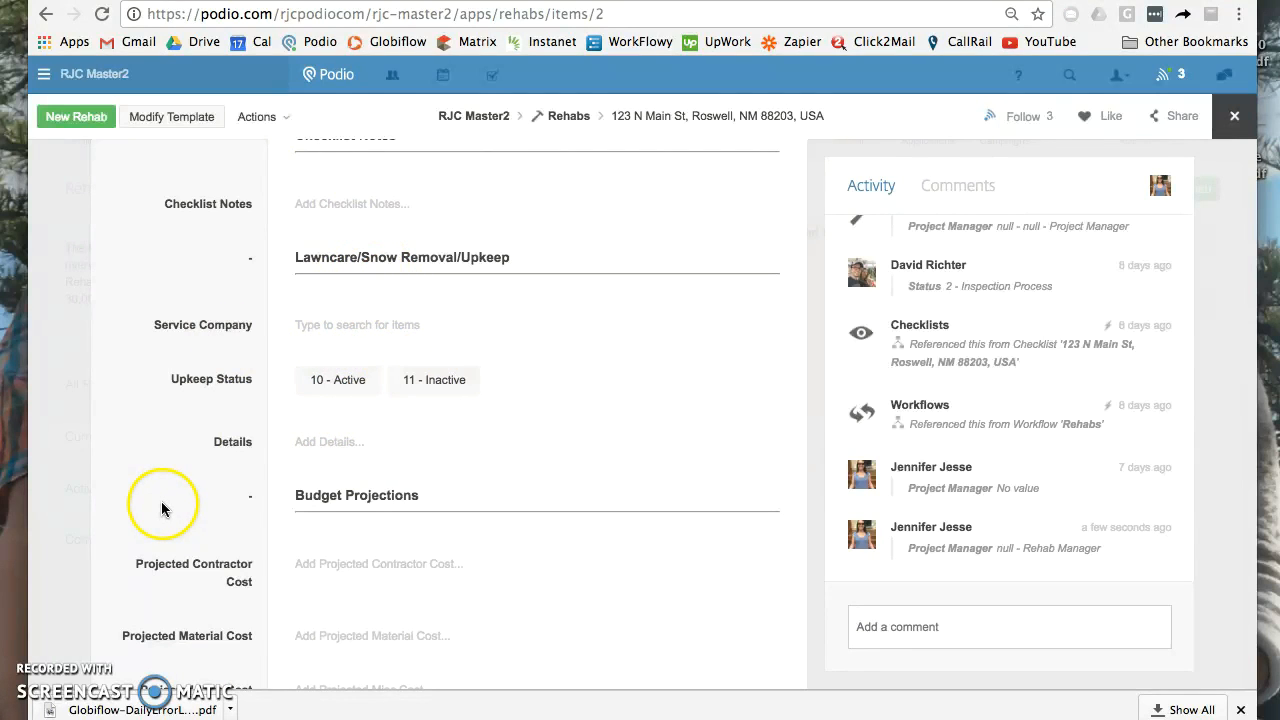
Examine the Budget Projections, Add Budget Item and Budget Tracking sections, and return to the beginning of the rehab record.
{"action": "scroll", "coordinate": [161, 489], "scroll_direction": "down", "scroll_amount": 3}
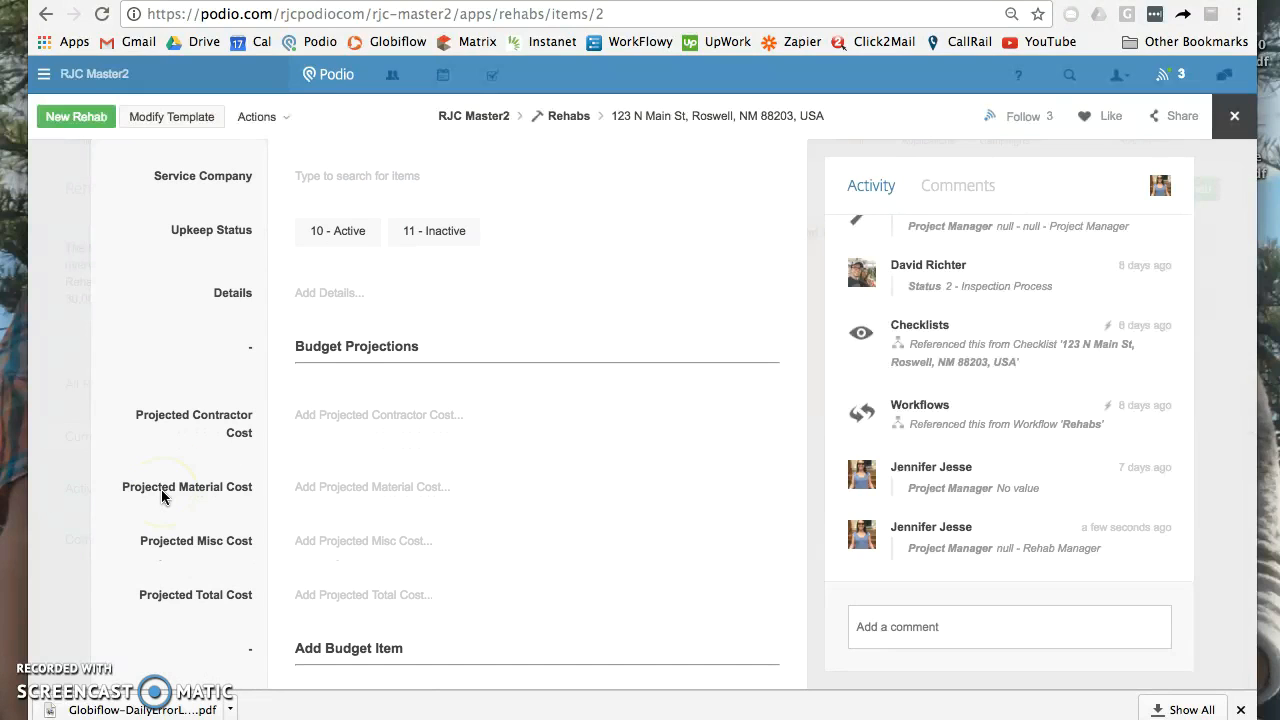
{"action": "scroll", "coordinate": [250, 450], "scroll_direction": "down", "scroll_amount": 3}
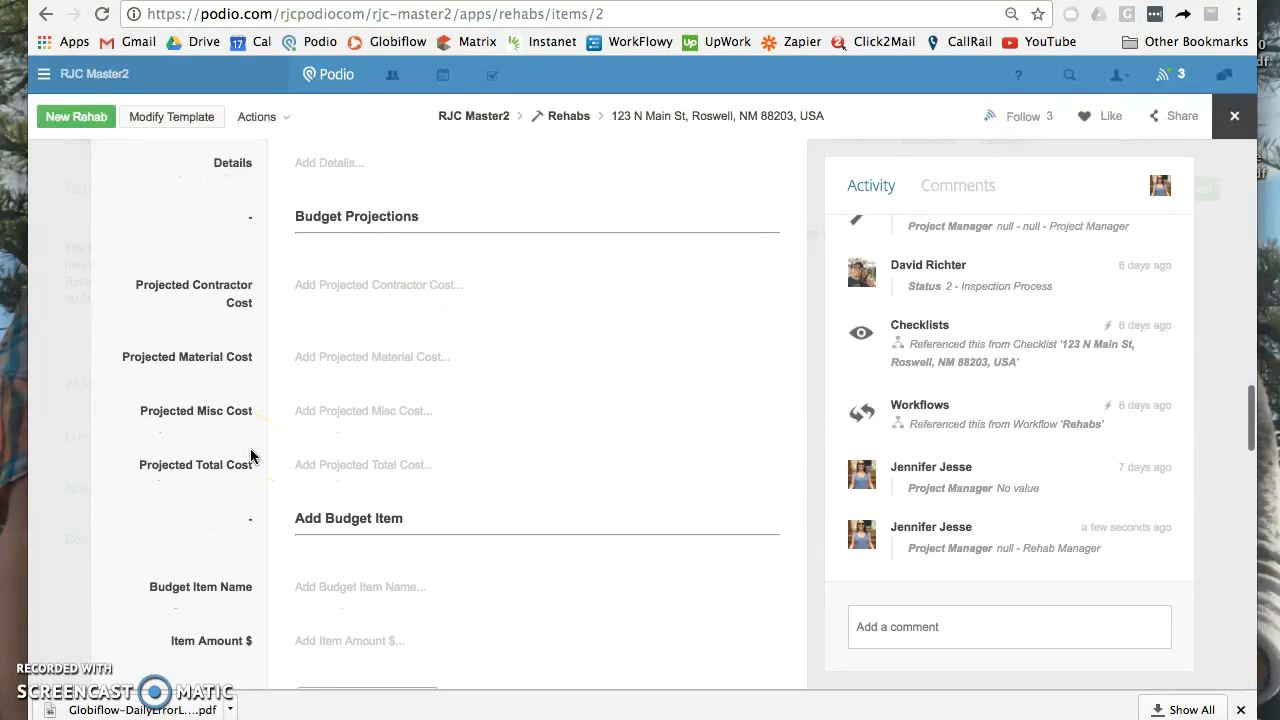
{"action": "scroll", "coordinate": [250, 456], "scroll_direction": "down", "scroll_amount": 1}
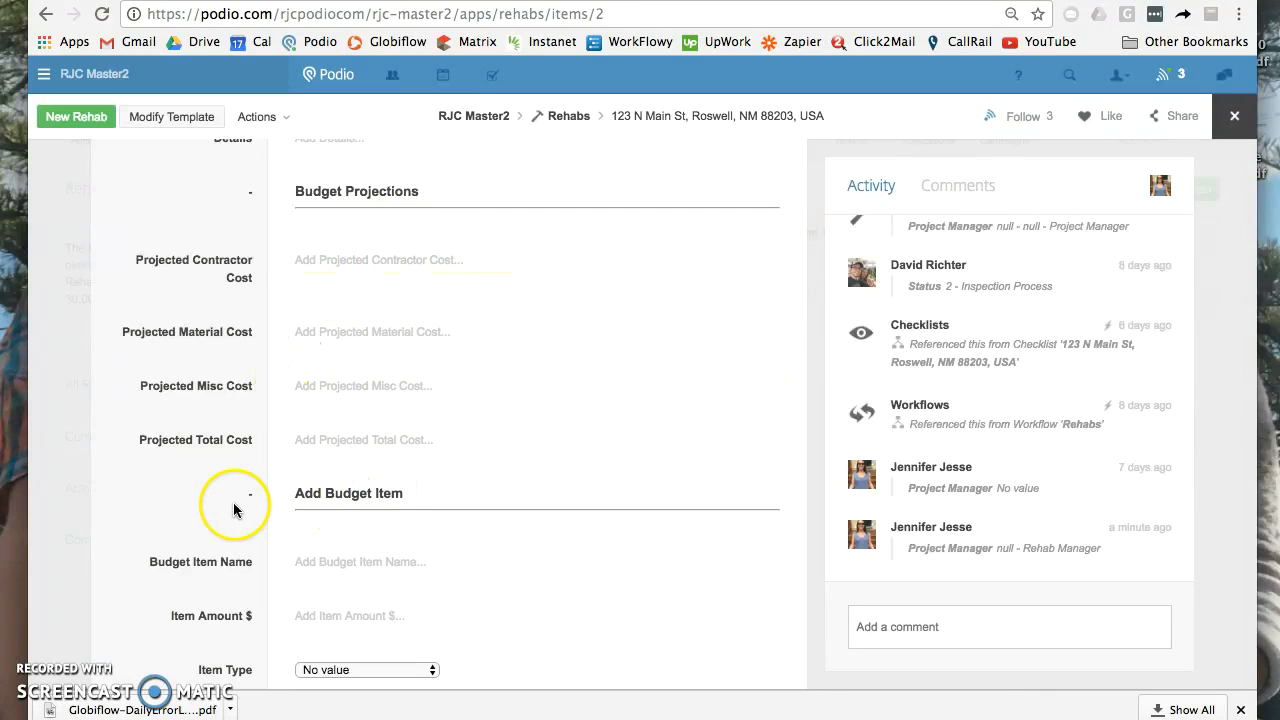
{"action": "scroll", "coordinate": [234, 510], "scroll_direction": "down", "scroll_amount": 1}
{"action": "scroll", "coordinate": [234, 510], "scroll_direction": "down", "scroll_amount": 3}
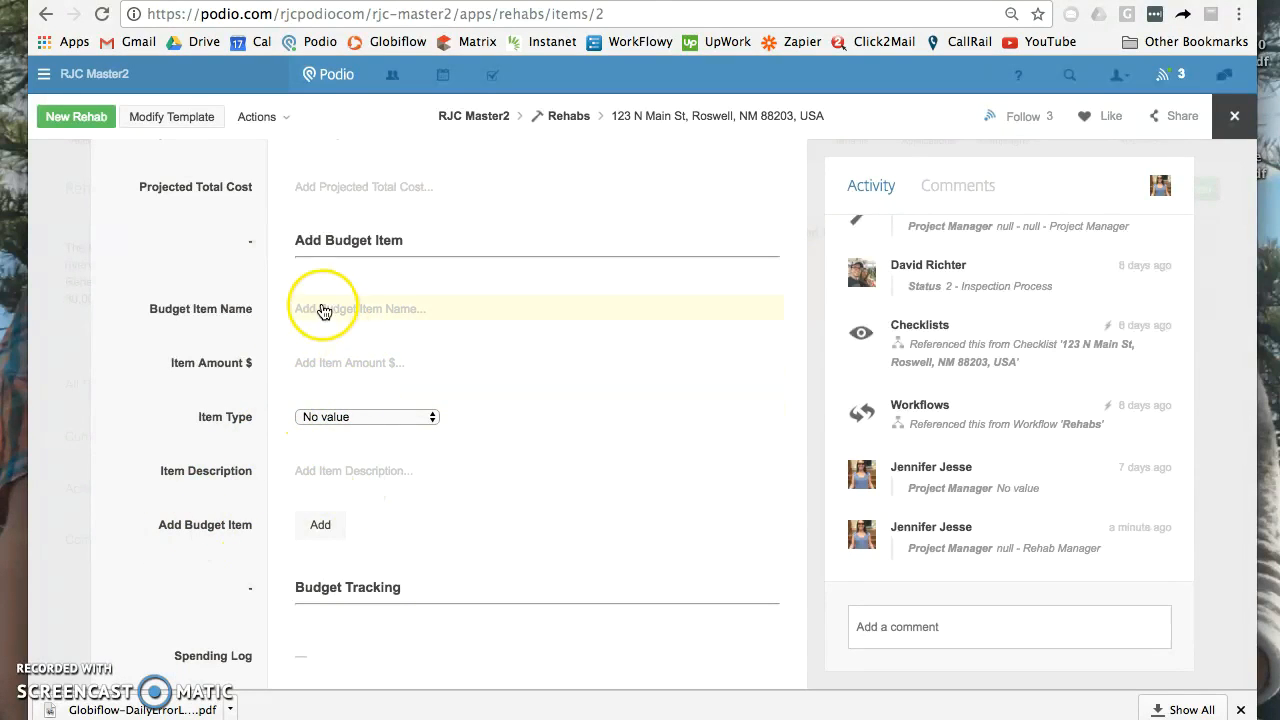
{"action": "scroll", "coordinate": [214, 523], "scroll_direction": "down", "scroll_amount": 5}
{"action": "scroll", "coordinate": [202, 519], "scroll_direction": "down", "scroll_amount": 2}
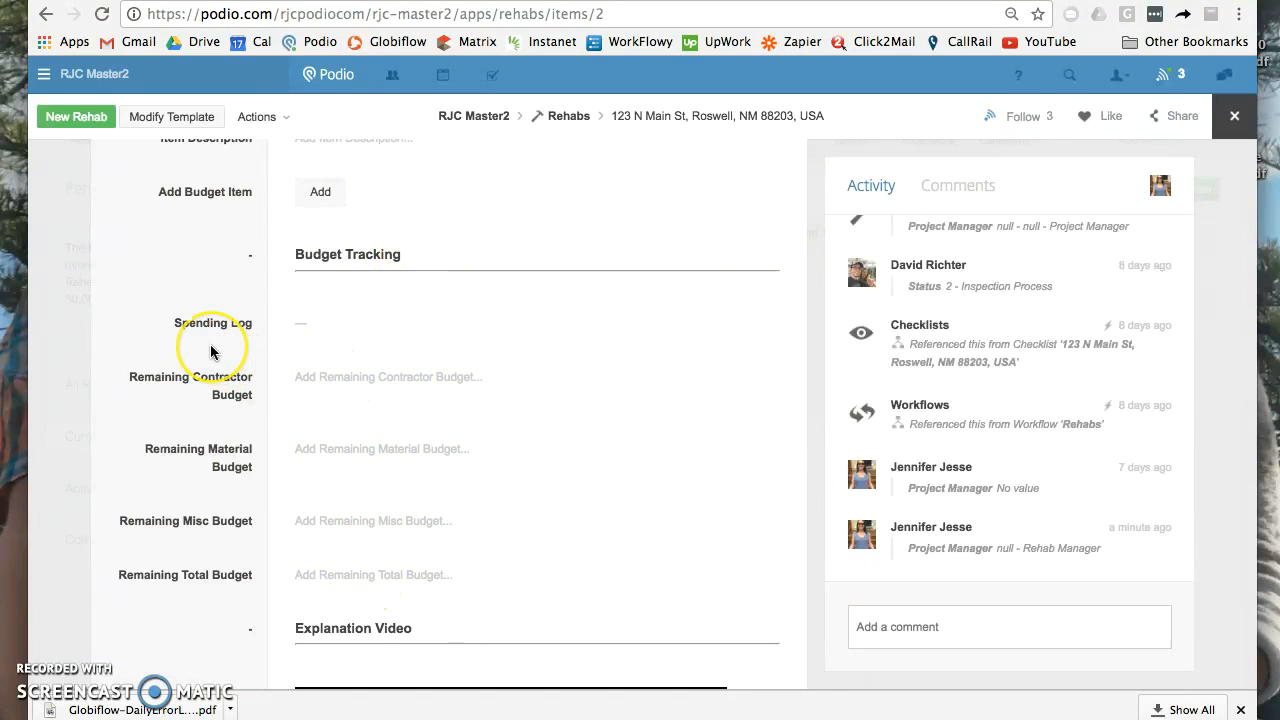
{"action": "scroll", "coordinate": [210, 350], "scroll_direction": "up", "scroll_amount": 2}
{"action": "scroll", "coordinate": [210, 350], "scroll_direction": "up", "scroll_amount": 10}
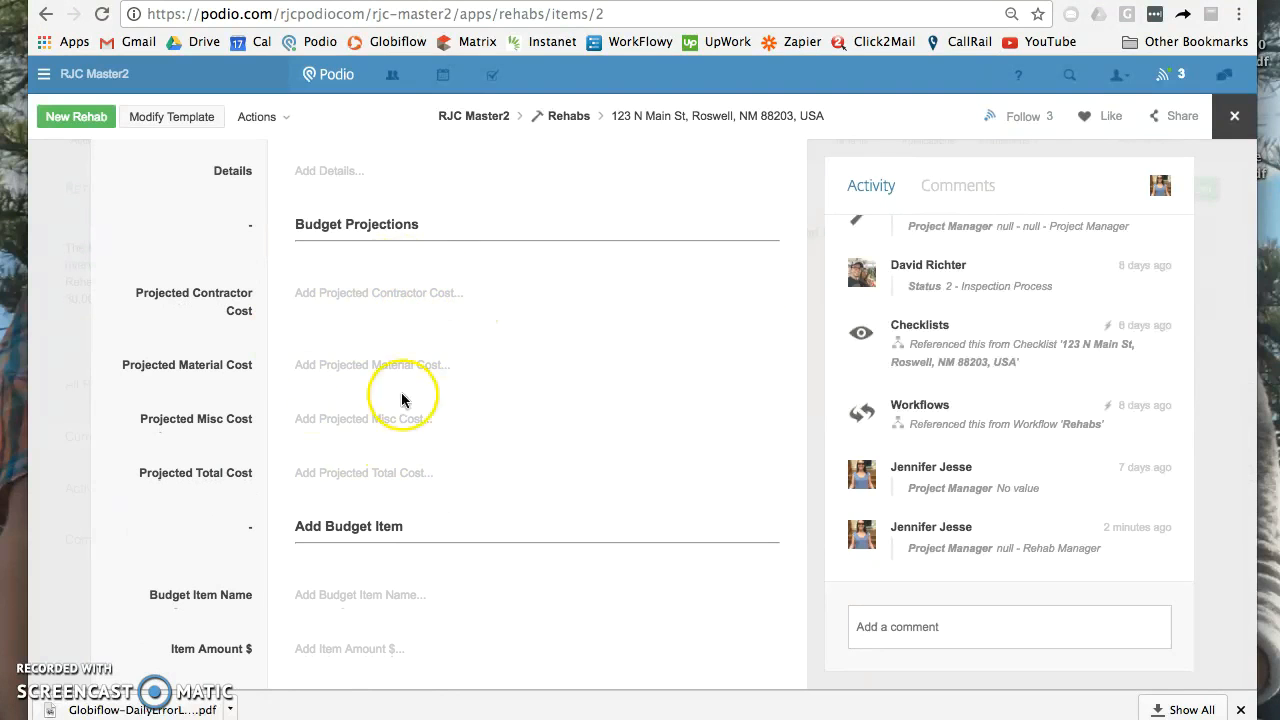
{"action": "scroll", "coordinate": [229, 420], "scroll_direction": "down", "scroll_amount": 4}
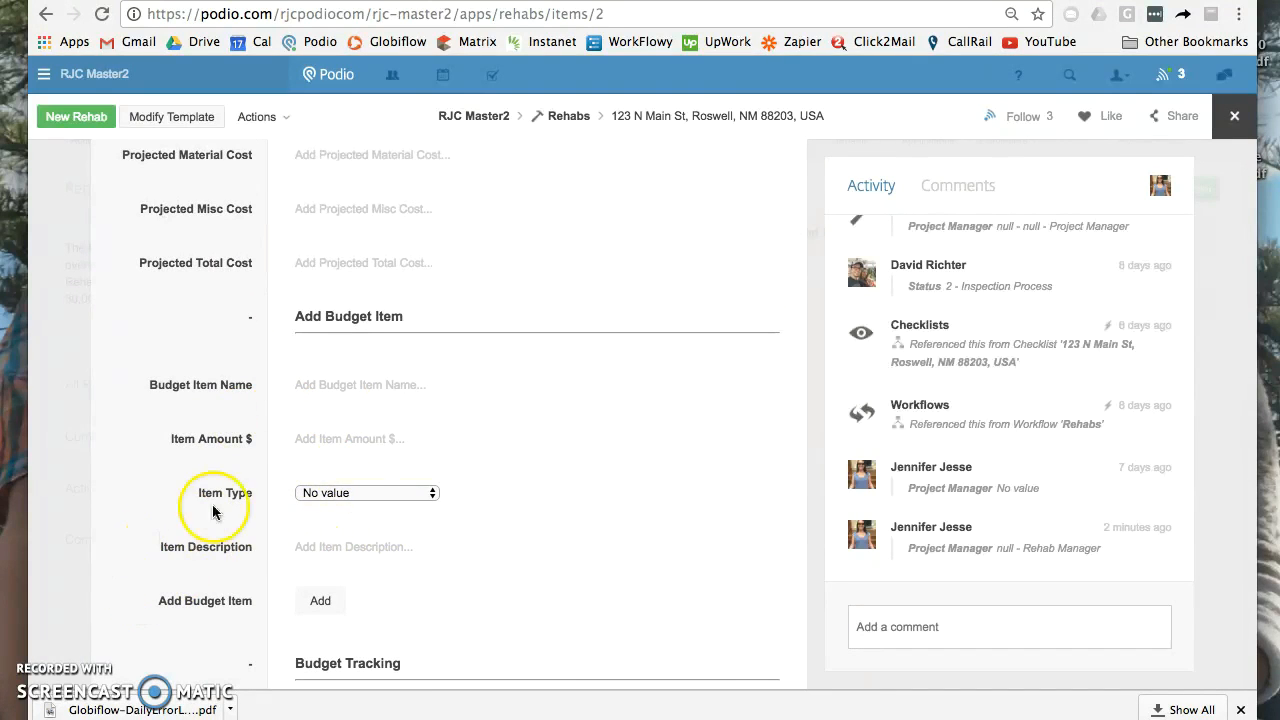
{"action": "scroll", "coordinate": [218, 477], "scroll_direction": "down", "scroll_amount": 8}
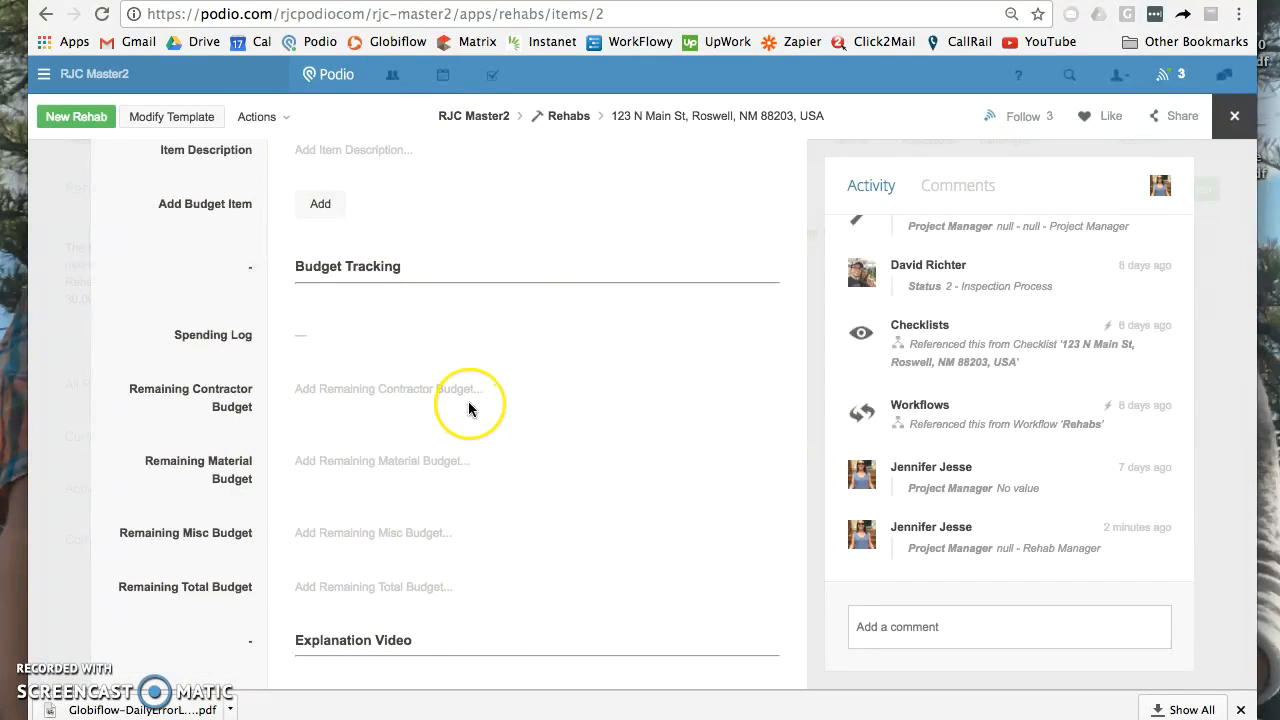
{"action": "scroll", "coordinate": [469, 406], "scroll_direction": "up", "scroll_amount": 20}
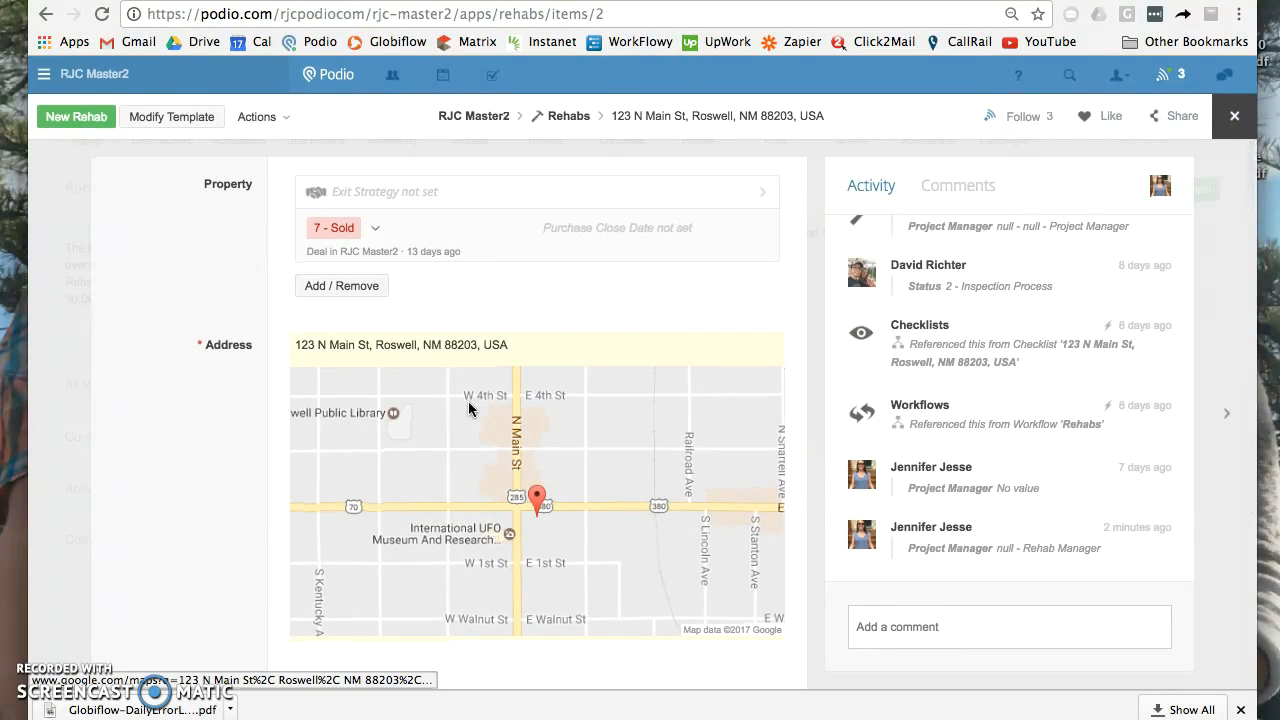